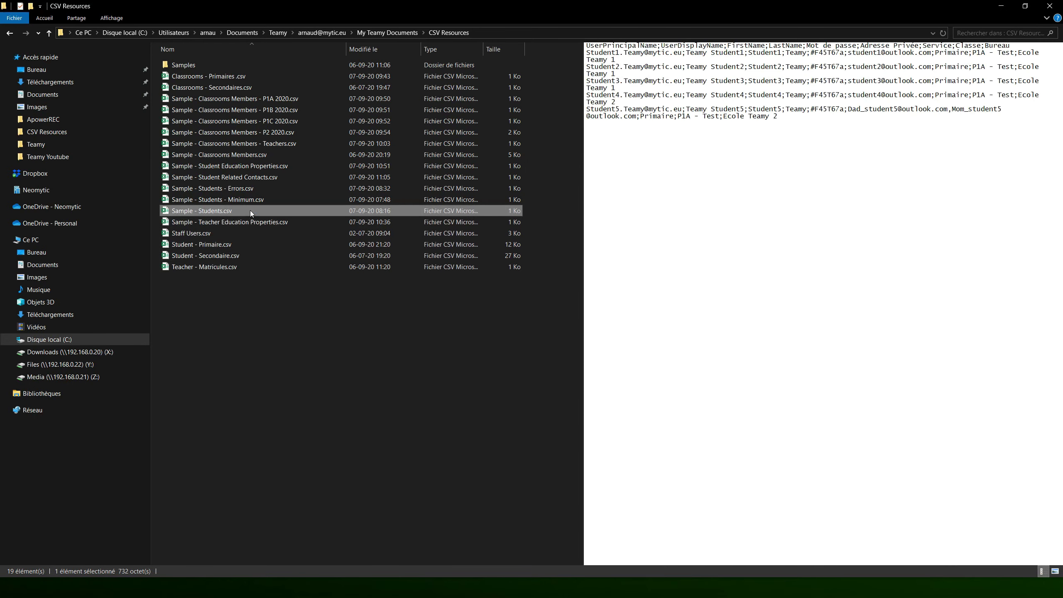
# Open Sample - Students.csv in Excel and fit the UserPrincipalName column to its contents
pyautogui.doubleClick(250, 210)
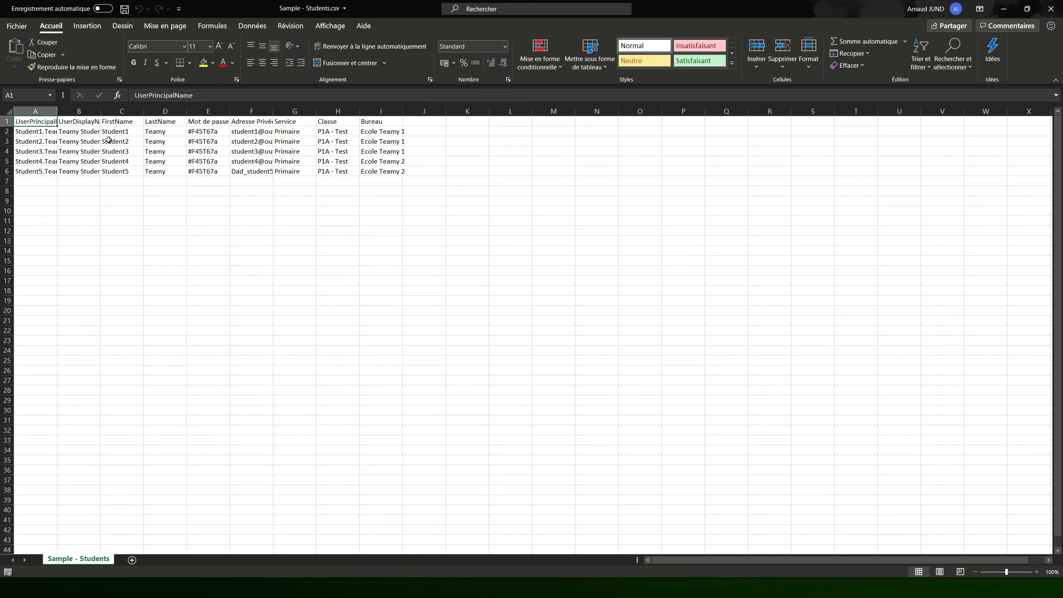
pyautogui.doubleClick(58, 111)
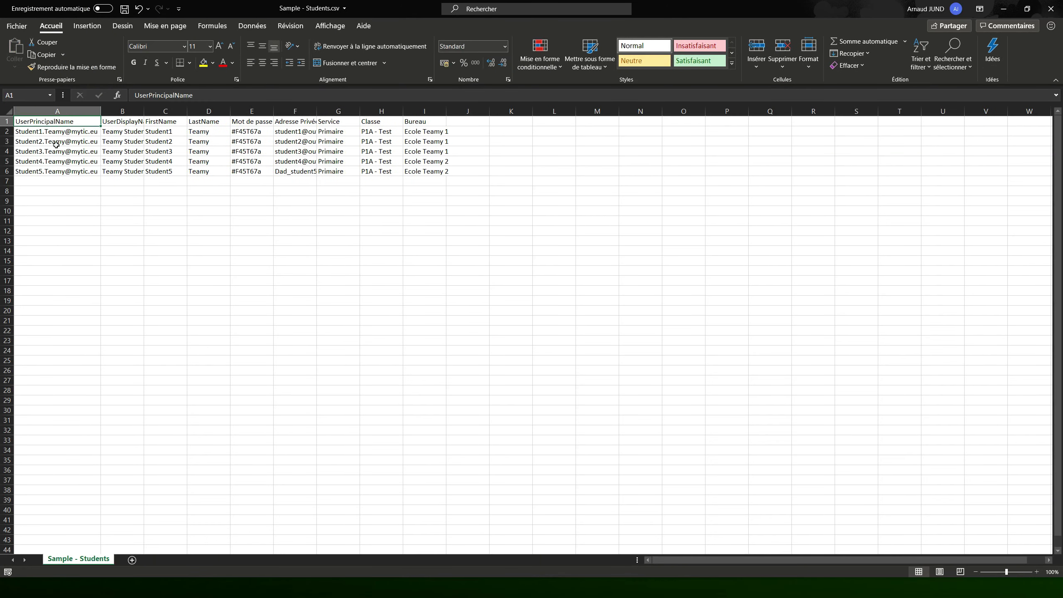
# Examine the UserPrincipalName header and the identifiers listed for each student in column A
pyautogui.click(58, 130)
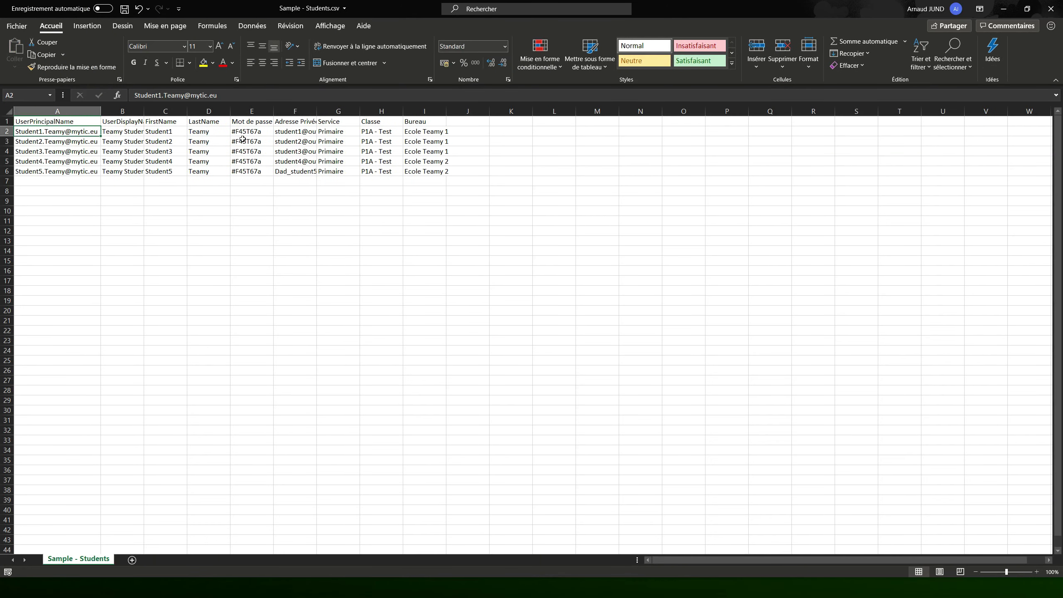
pyautogui.click(61, 141)
pyautogui.click(60, 152)
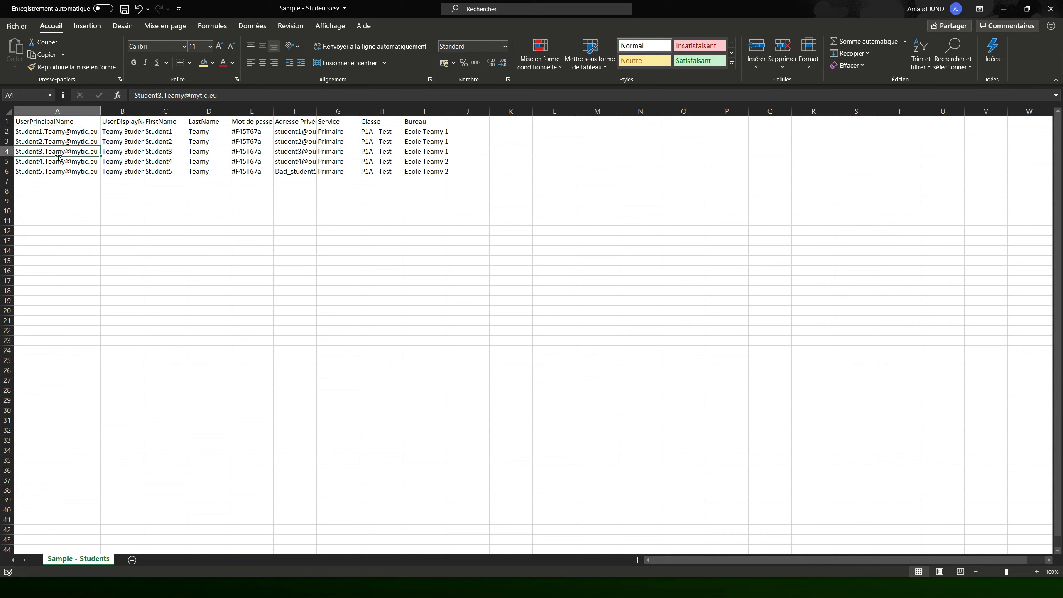
pyautogui.click(58, 161)
pyautogui.click(57, 171)
pyautogui.click(64, 132)
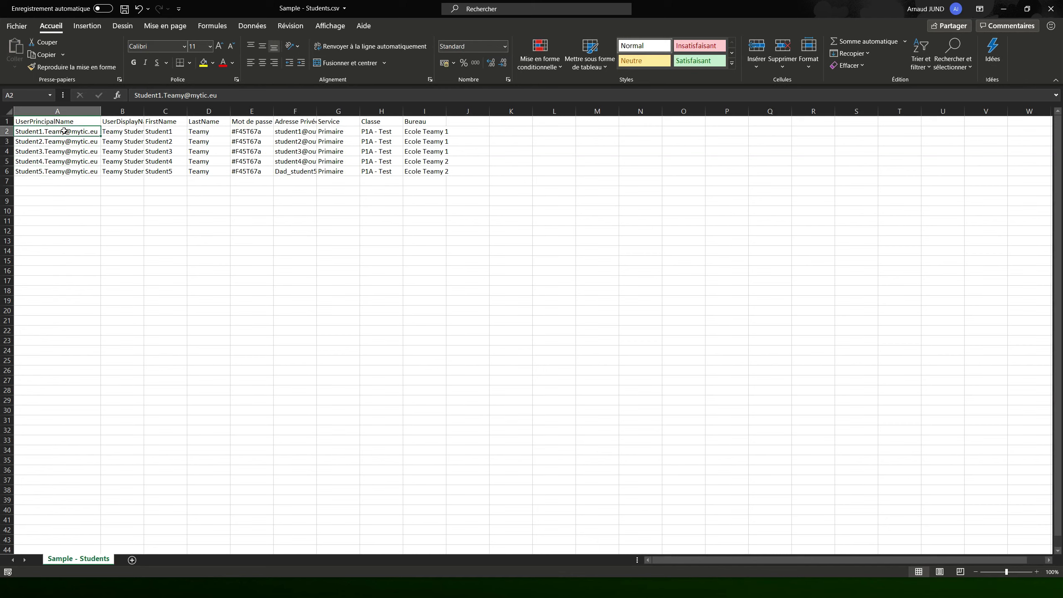
pyautogui.click(65, 143)
pyautogui.click(61, 151)
pyautogui.click(62, 162)
pyautogui.click(62, 170)
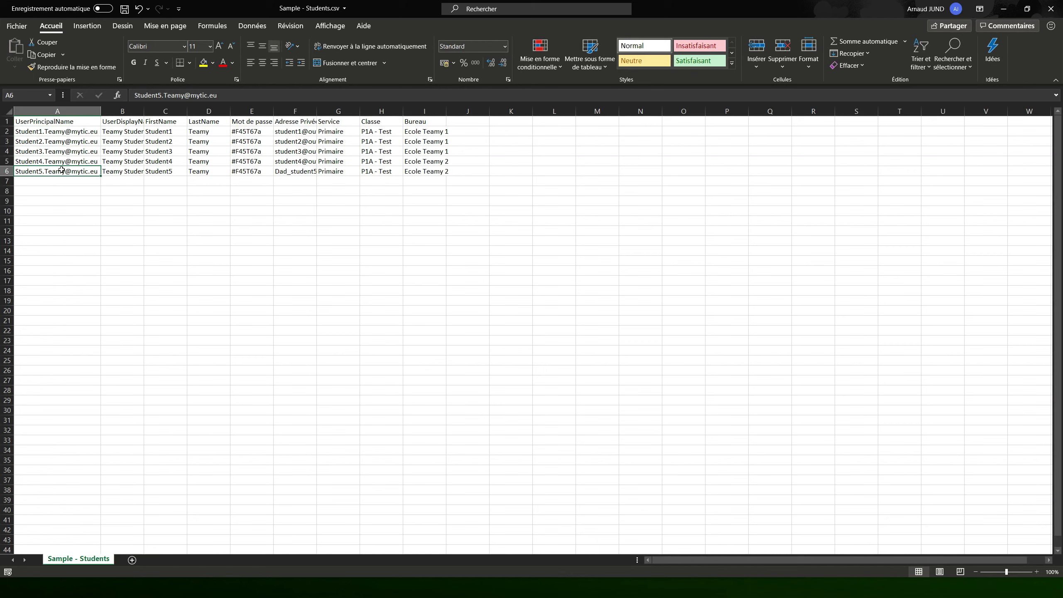
pyautogui.click(64, 124)
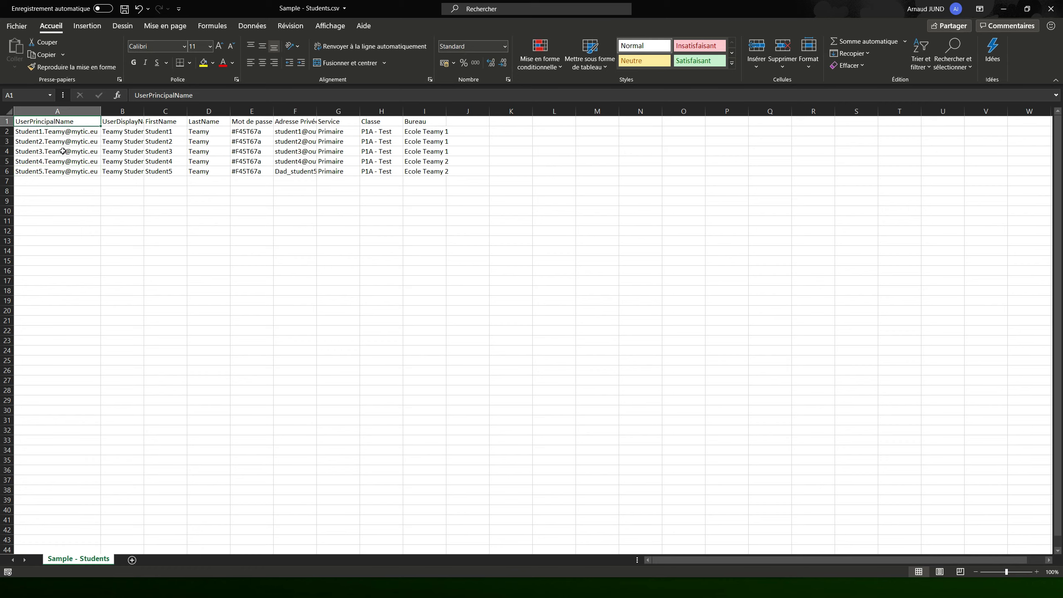
# Fit the UserDisplayName column to its contents, and save and close the student CSV file
pyautogui.doubleClick(143, 111)
pyautogui.click(130, 110)
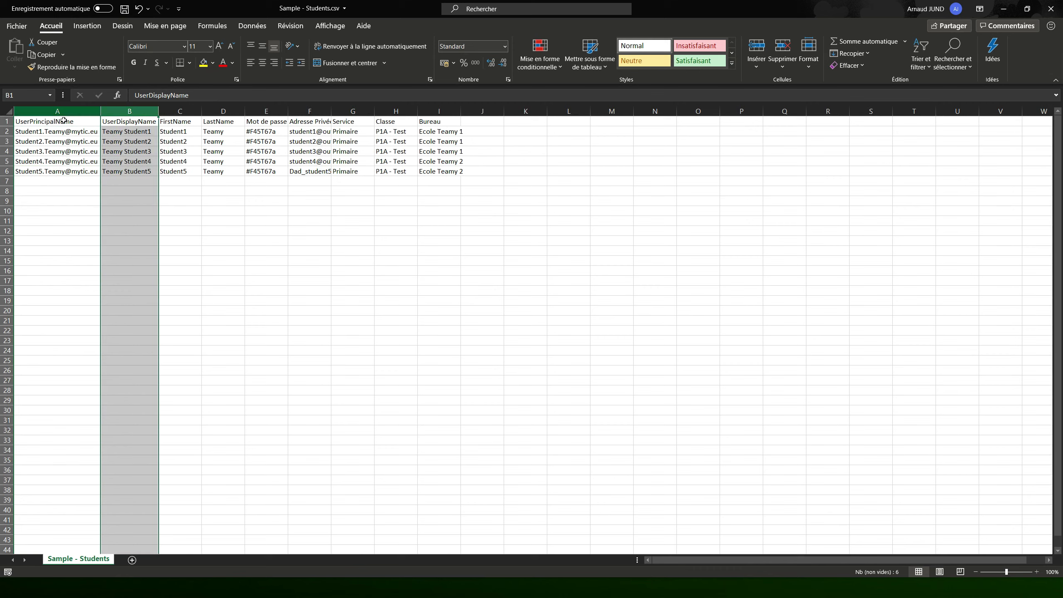
pyautogui.click(125, 10)
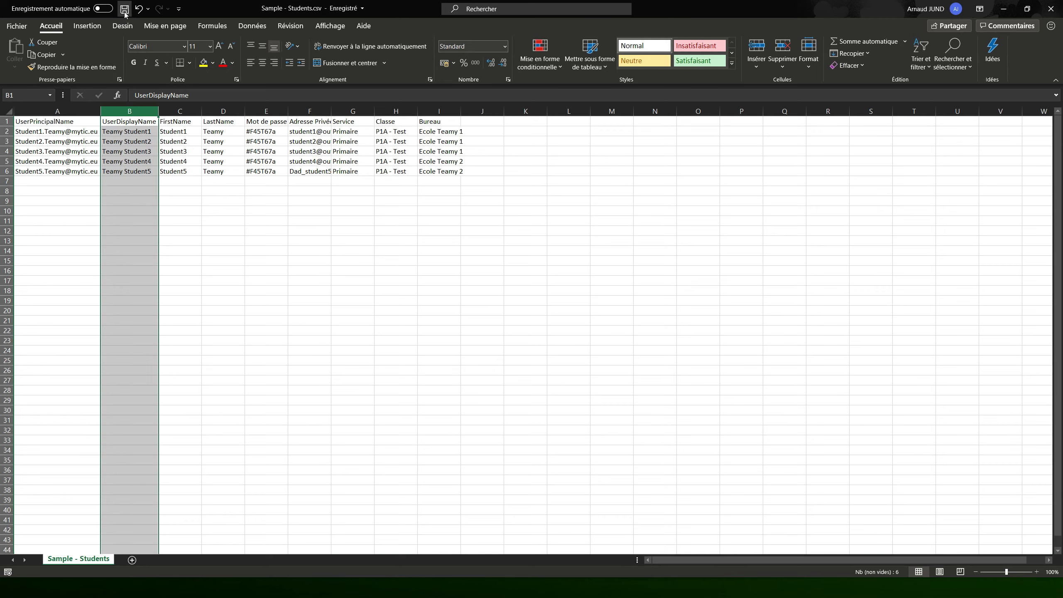
pyautogui.click(1051, 9)
pyautogui.click(1051, 10)
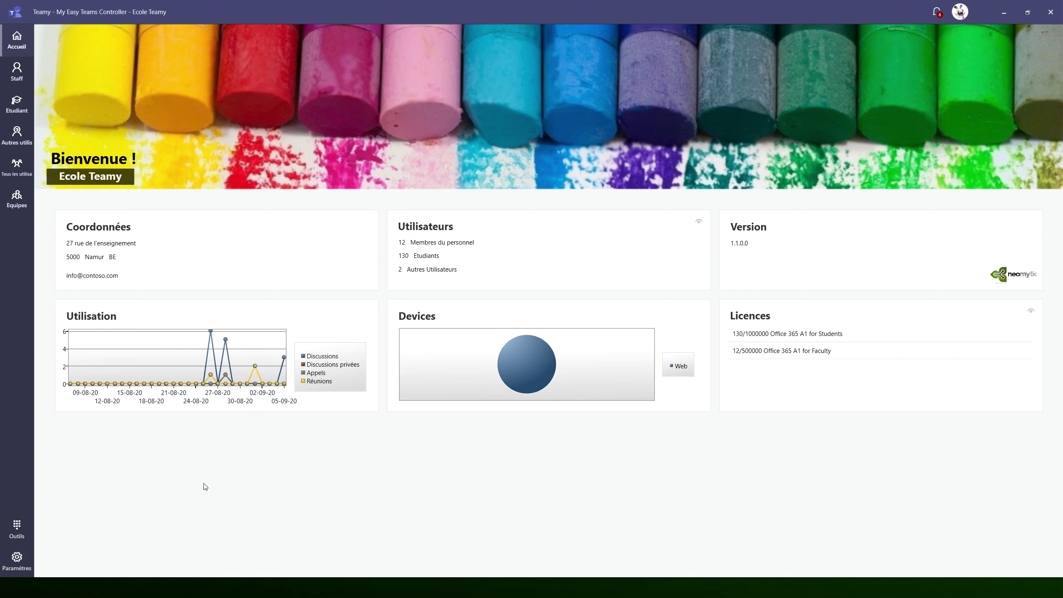
# In Teamy, start the Les Licences tool and load Sample - Students.csv, accepting the UTF8 encoding and semicolon separator
pyautogui.click(15, 532)
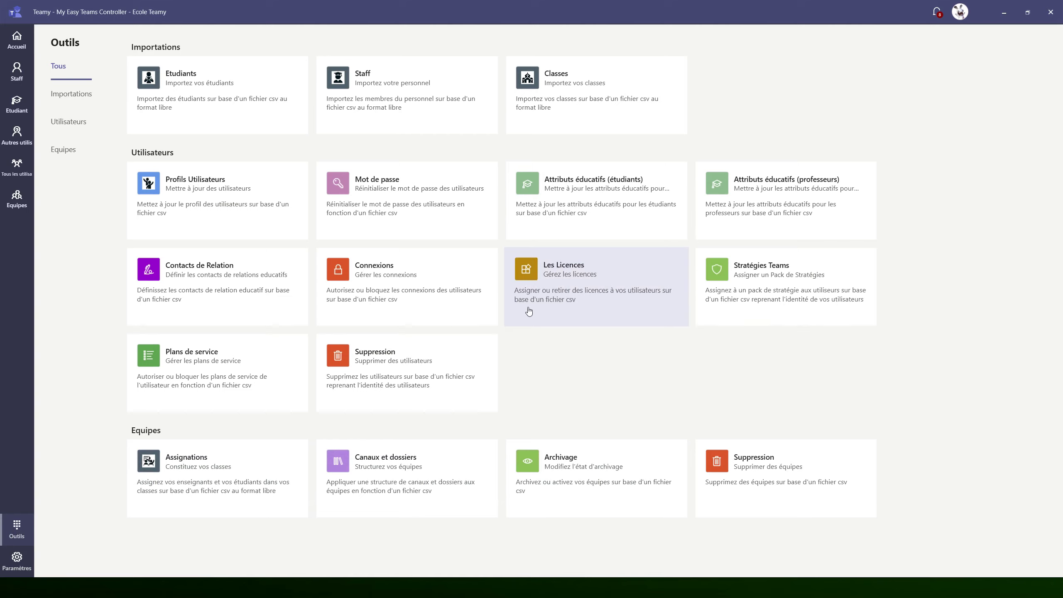
pyautogui.click(592, 288)
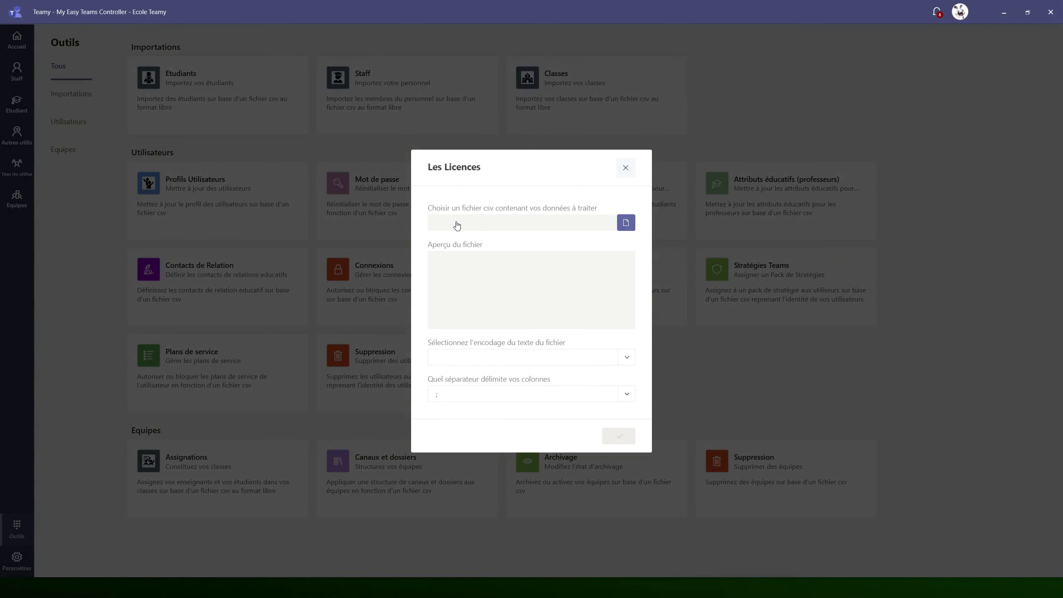
pyautogui.click(626, 223)
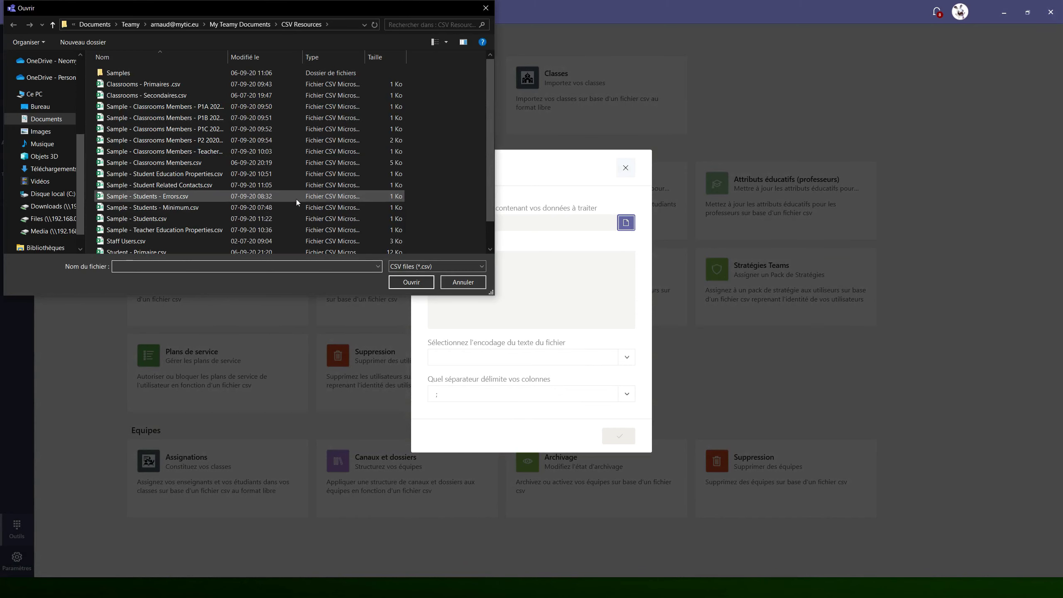
pyautogui.click(156, 217)
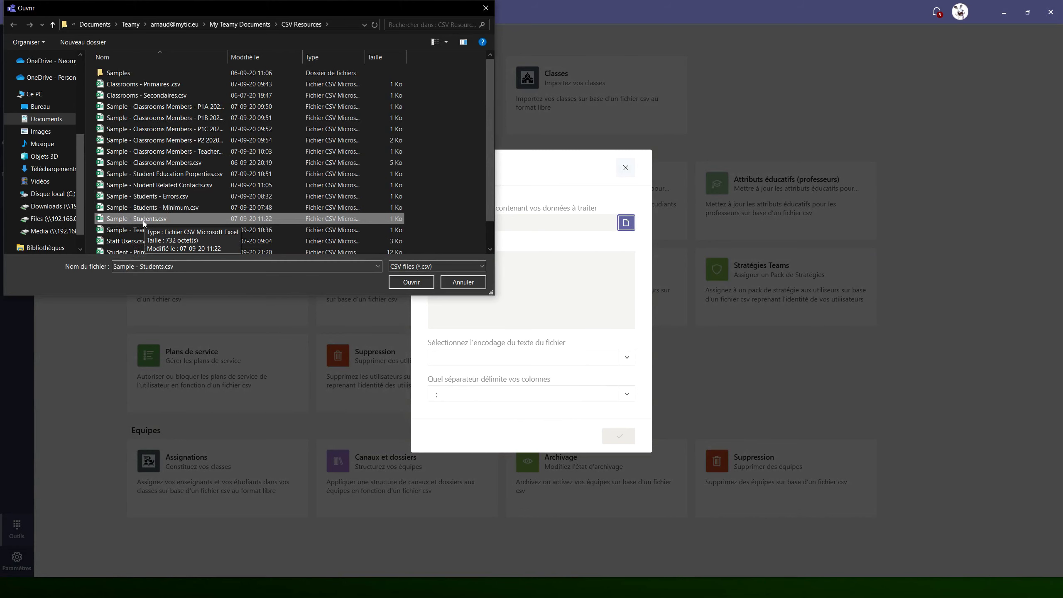
pyautogui.click(409, 281)
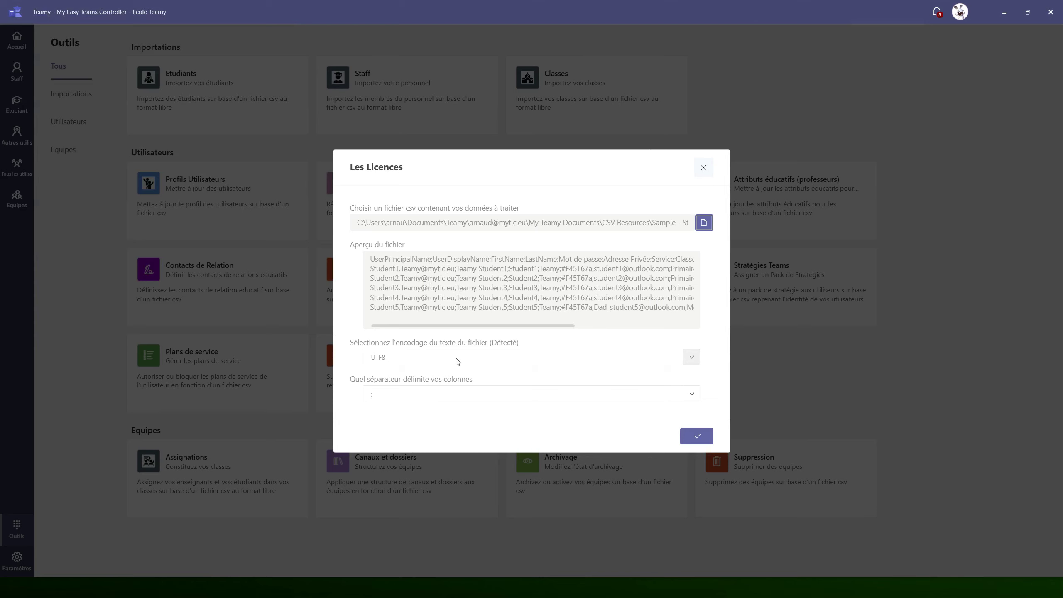
pyautogui.click(696, 436)
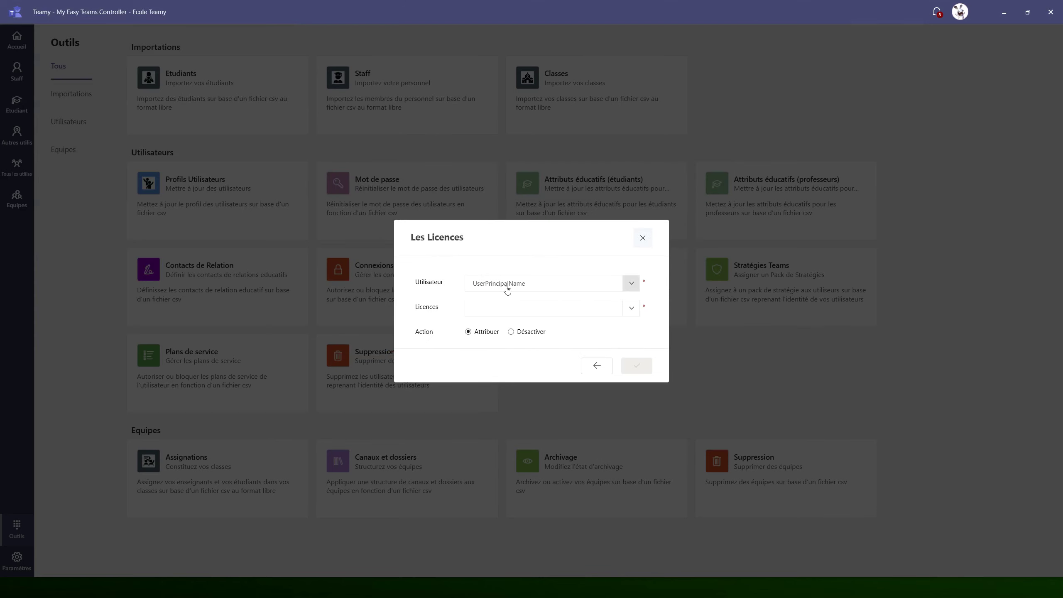
# Assign the Office 365 A1 for Students licence to the users identified by UserPrincipalName and execute the operation
pyautogui.click(533, 287)
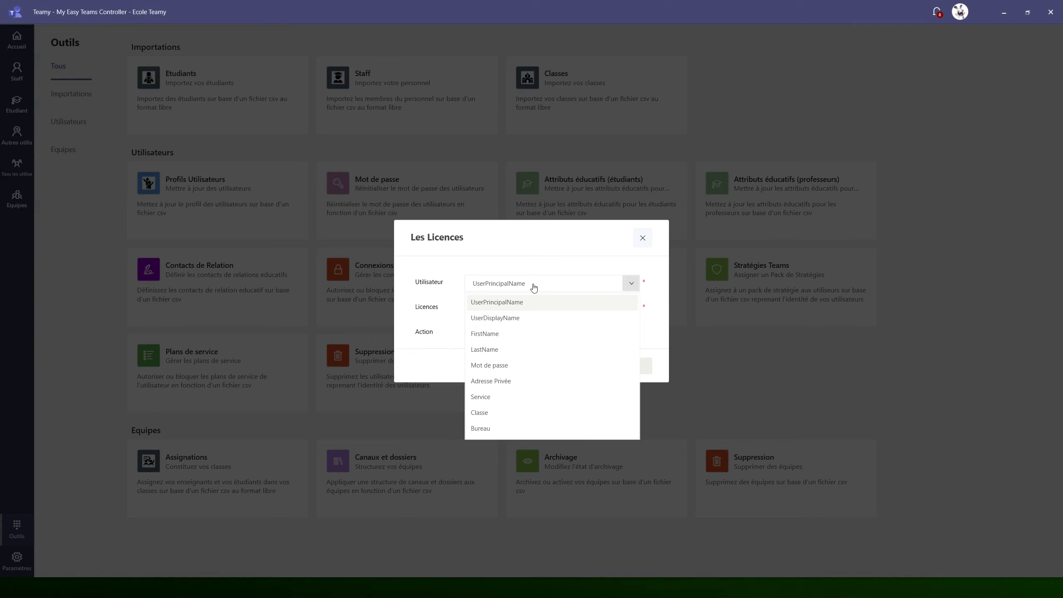
pyautogui.click(513, 303)
pyautogui.click(530, 314)
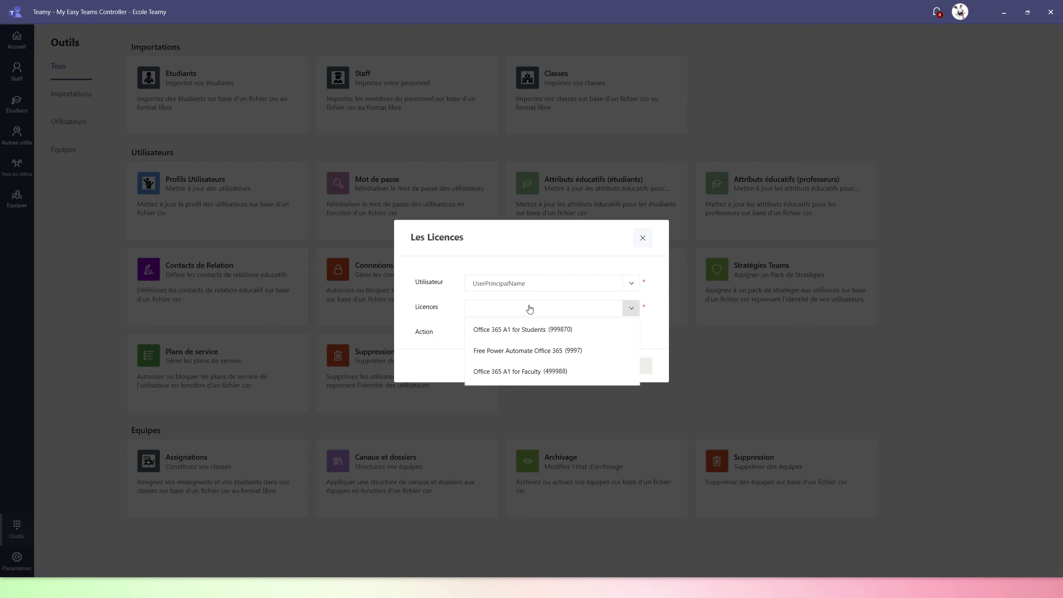
pyautogui.click(521, 329)
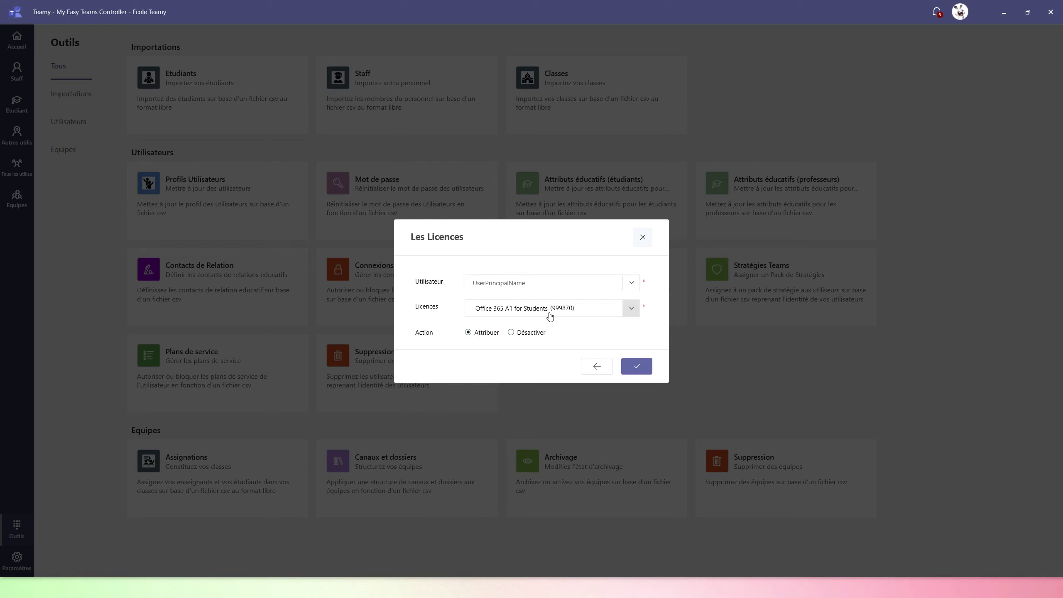
pyautogui.click(637, 367)
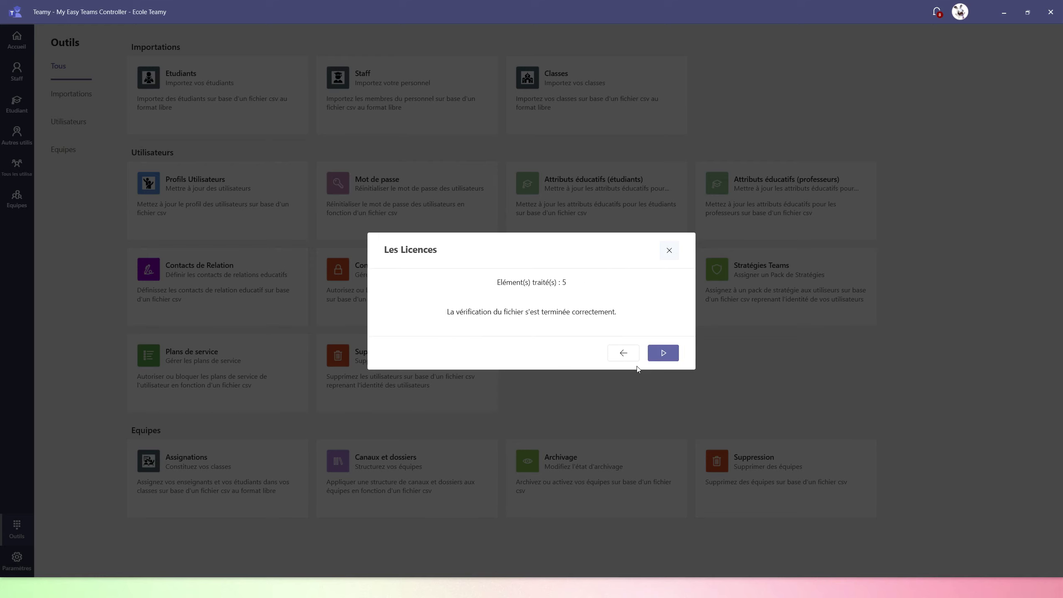
pyautogui.click(669, 355)
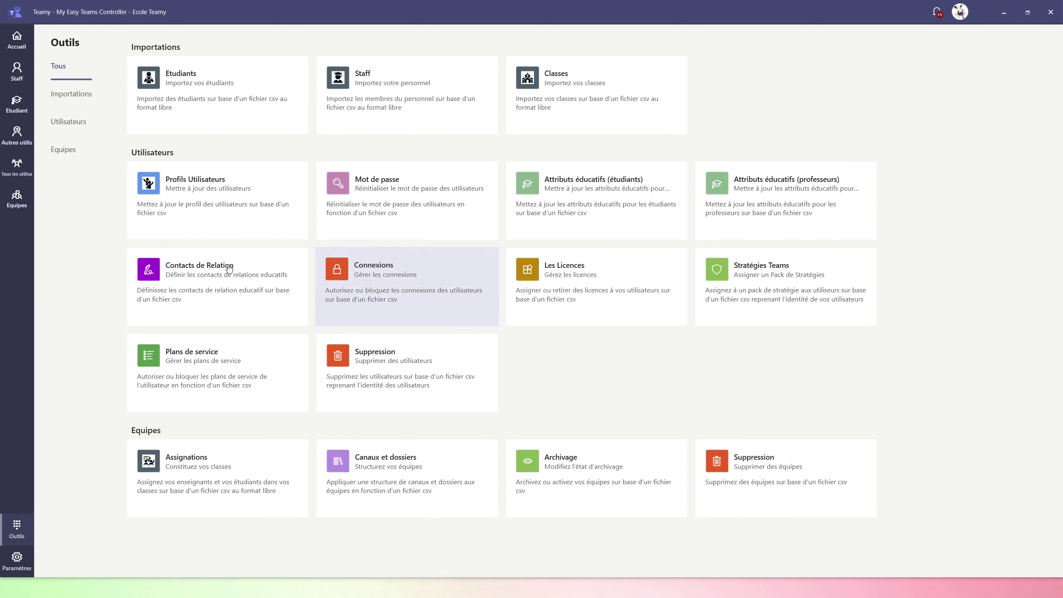
# Filter the student list by "teamy" and check the licences of the first listed student
pyautogui.click(16, 103)
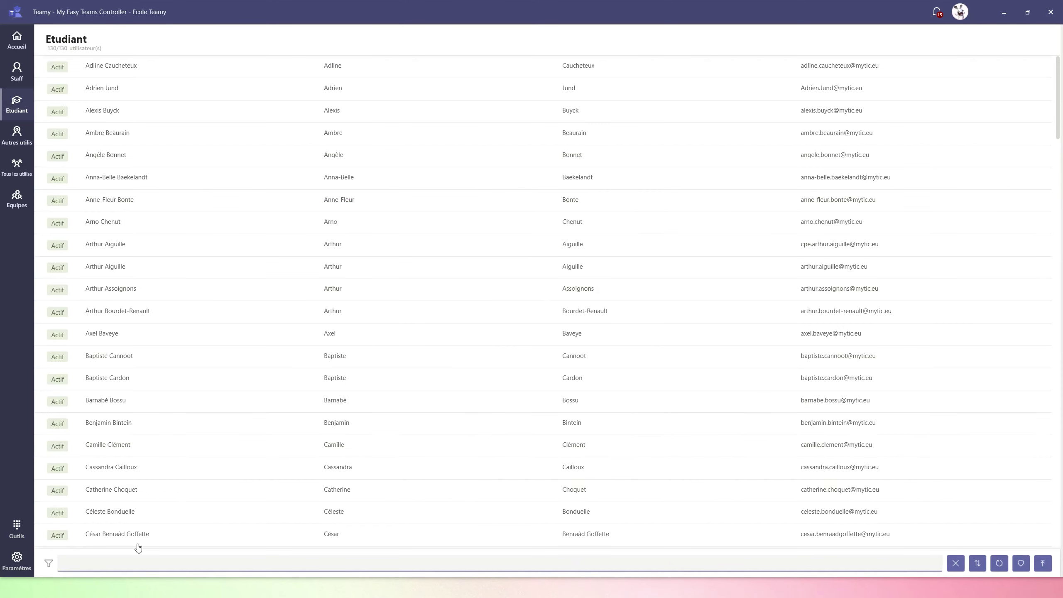
pyautogui.write('teamy')
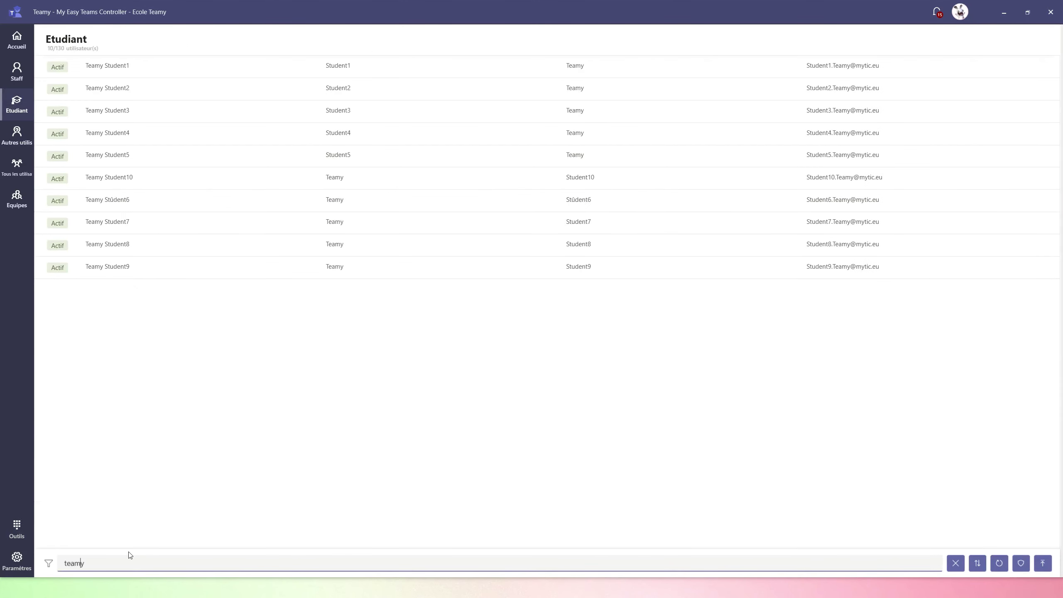
pyautogui.click(133, 69)
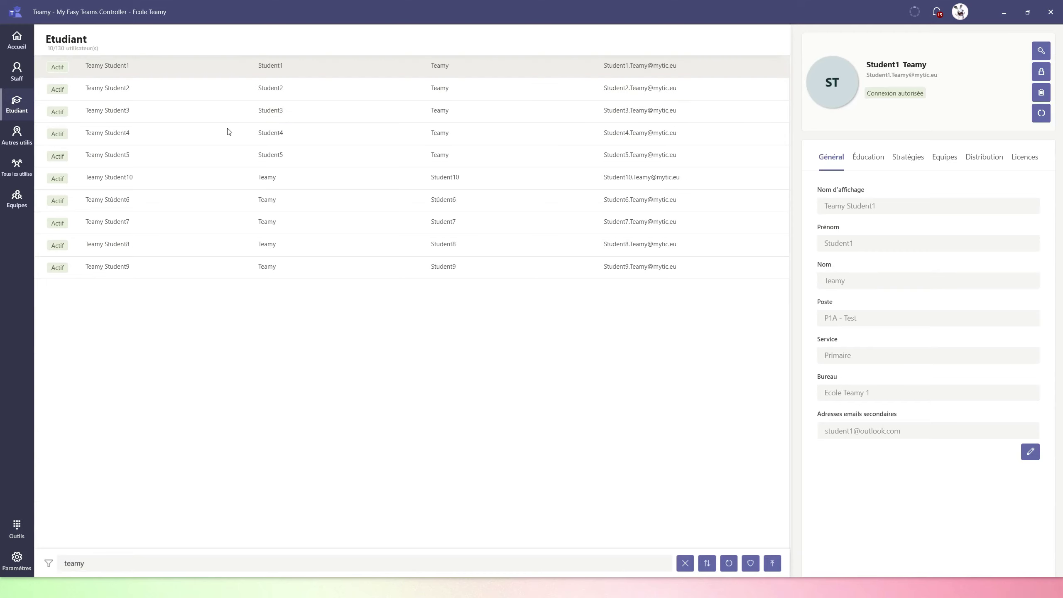
pyautogui.click(1025, 162)
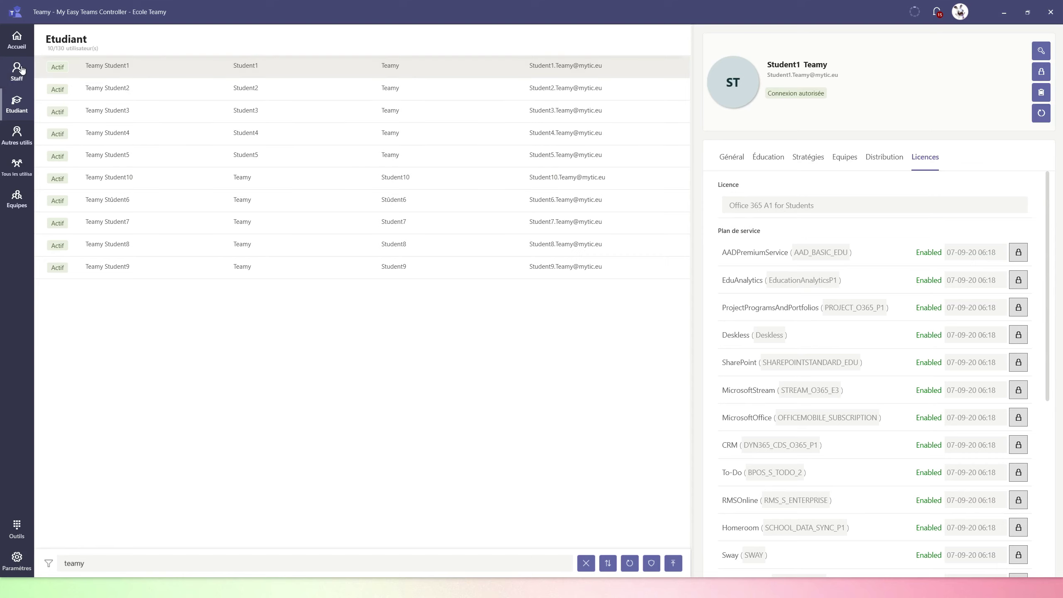
# Start the Les Licences tool again and load Sample - Students.csv with the UTF8 encoding and semicolon separator
pyautogui.click(16, 535)
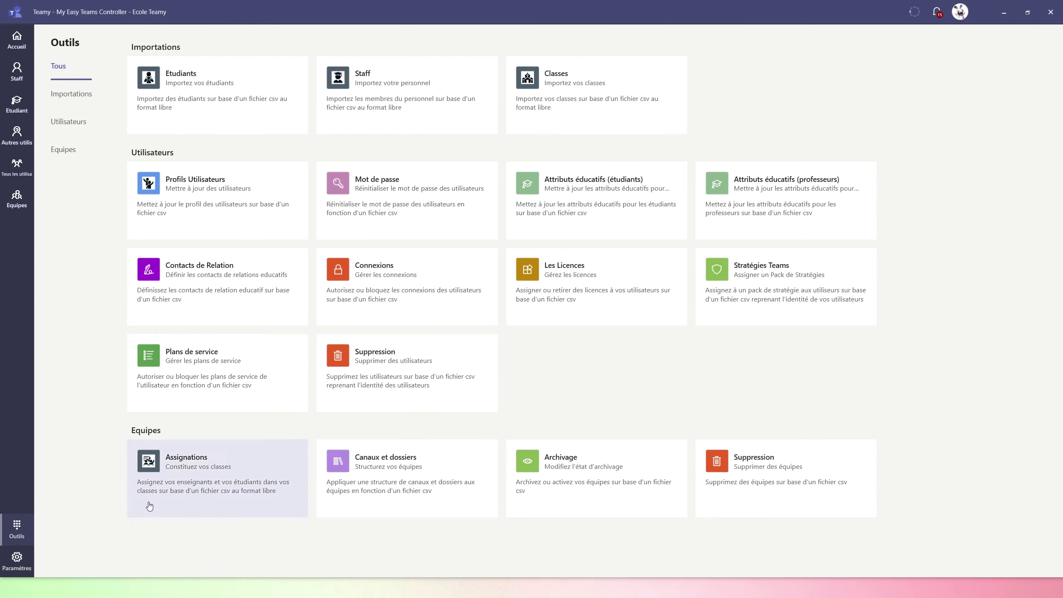
pyautogui.click(588, 290)
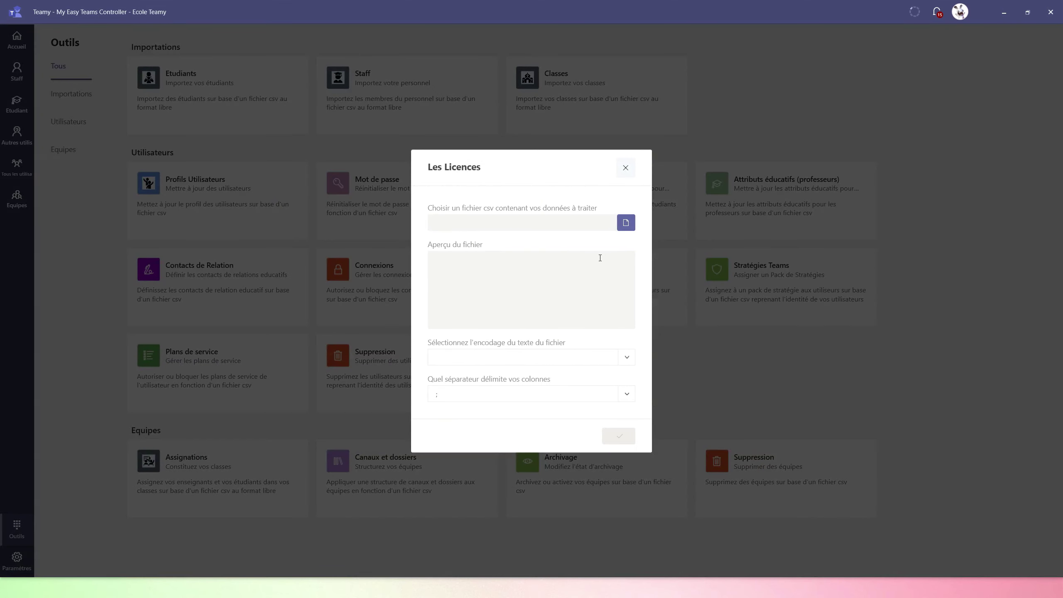
pyautogui.click(626, 223)
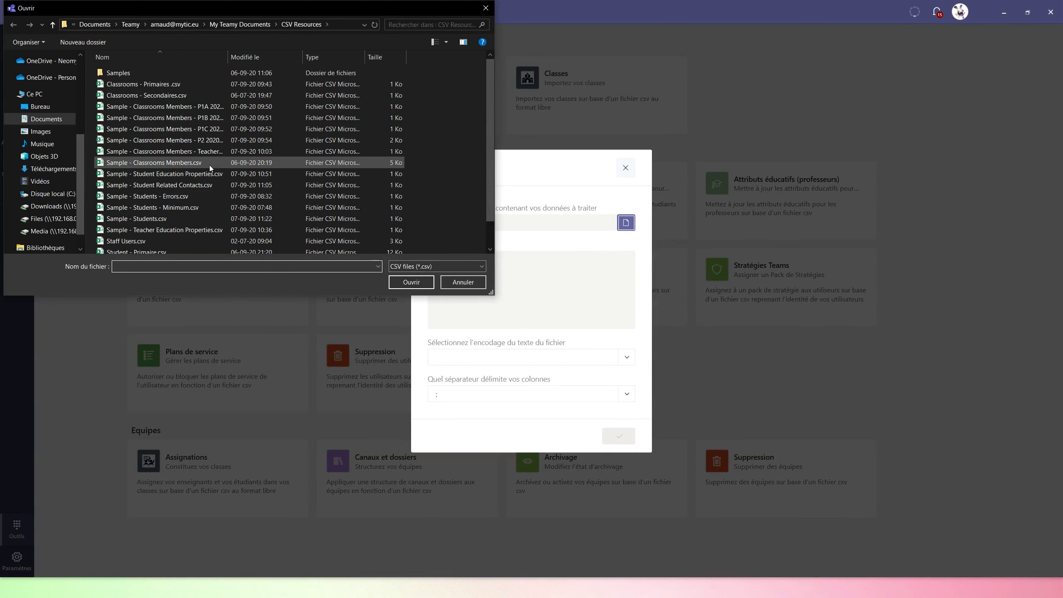
pyautogui.click(156, 216)
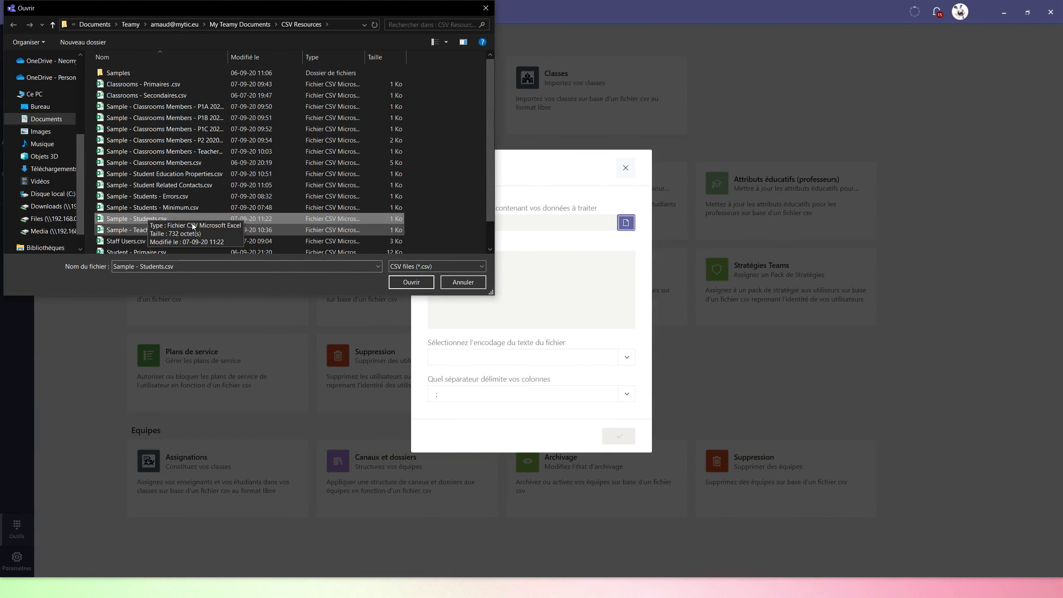
pyautogui.click(411, 282)
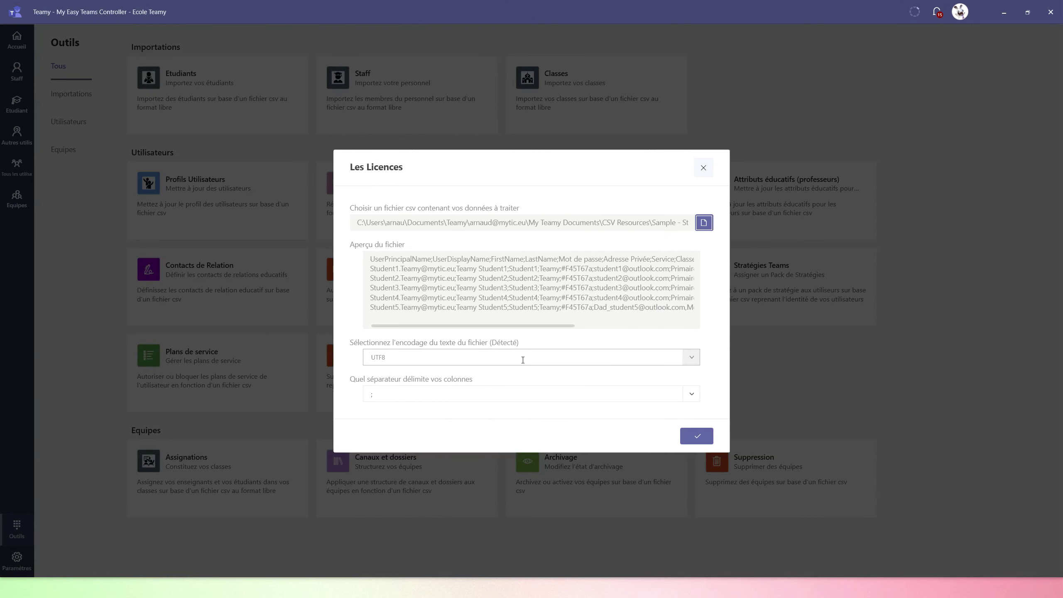
pyautogui.click(696, 436)
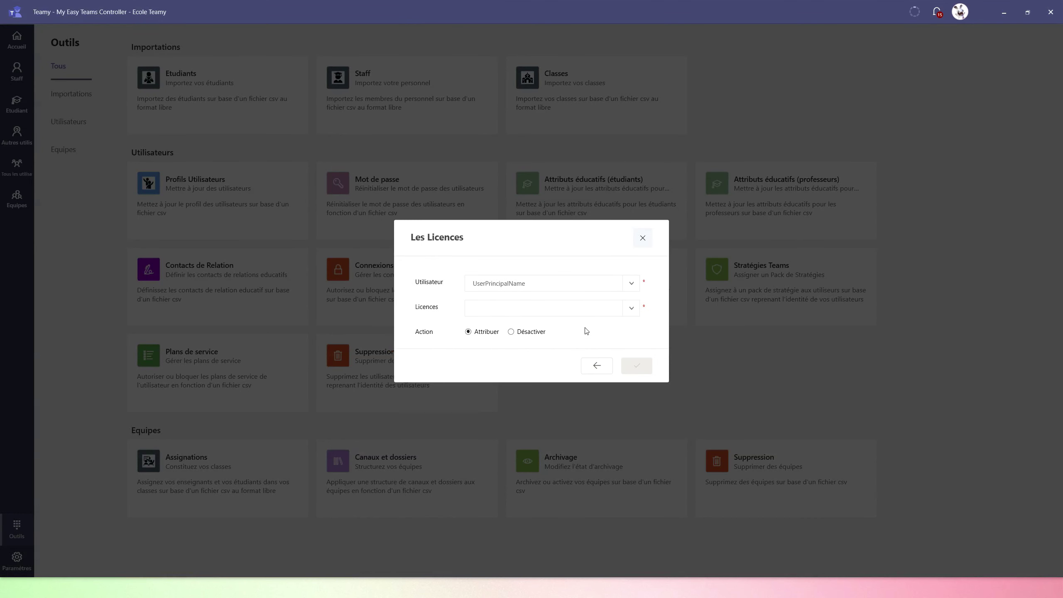
# Choose the Office 365 A1 for Students licence with the Désactiver action and execute it for the loaded users
pyautogui.click(632, 308)
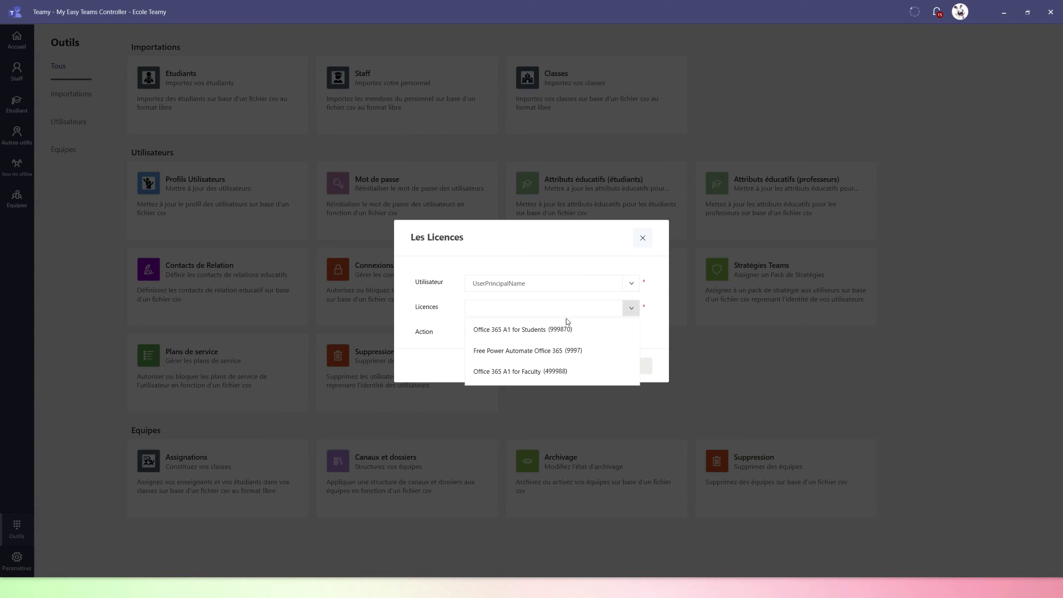
pyautogui.click(525, 330)
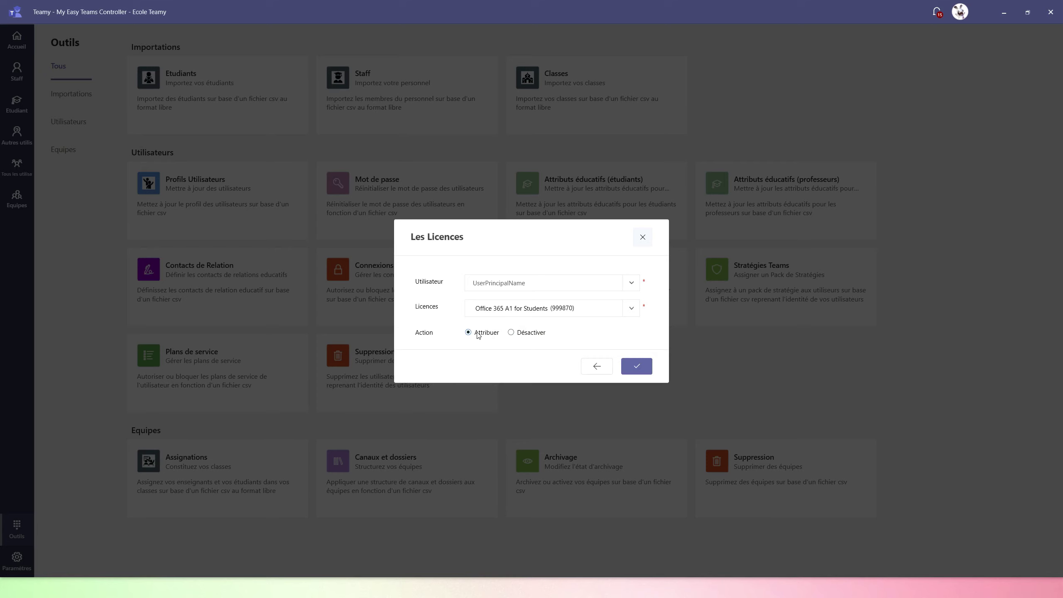
pyautogui.click(511, 333)
pyautogui.click(636, 367)
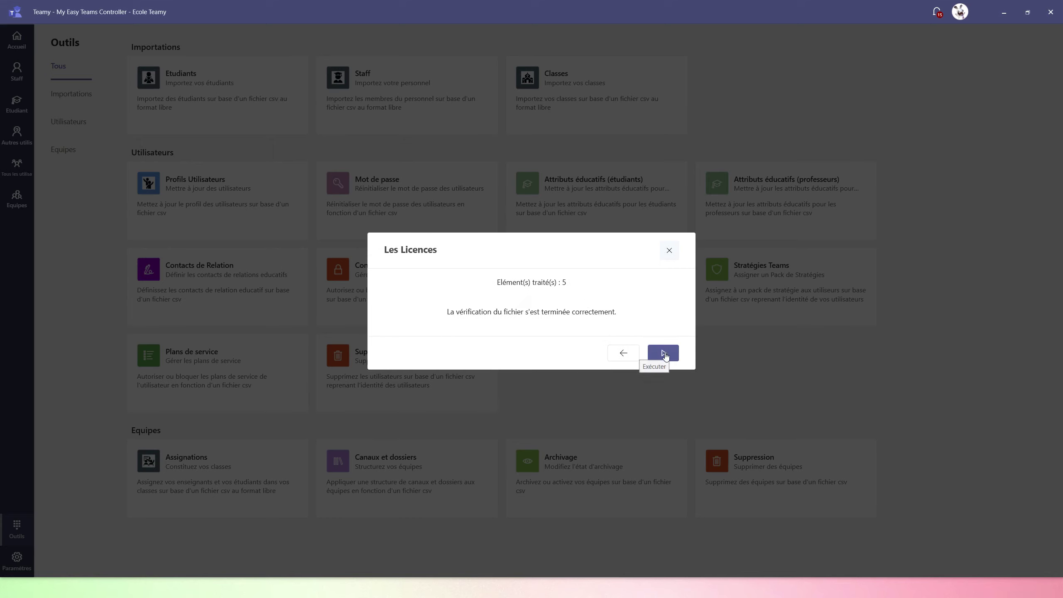
pyautogui.click(664, 353)
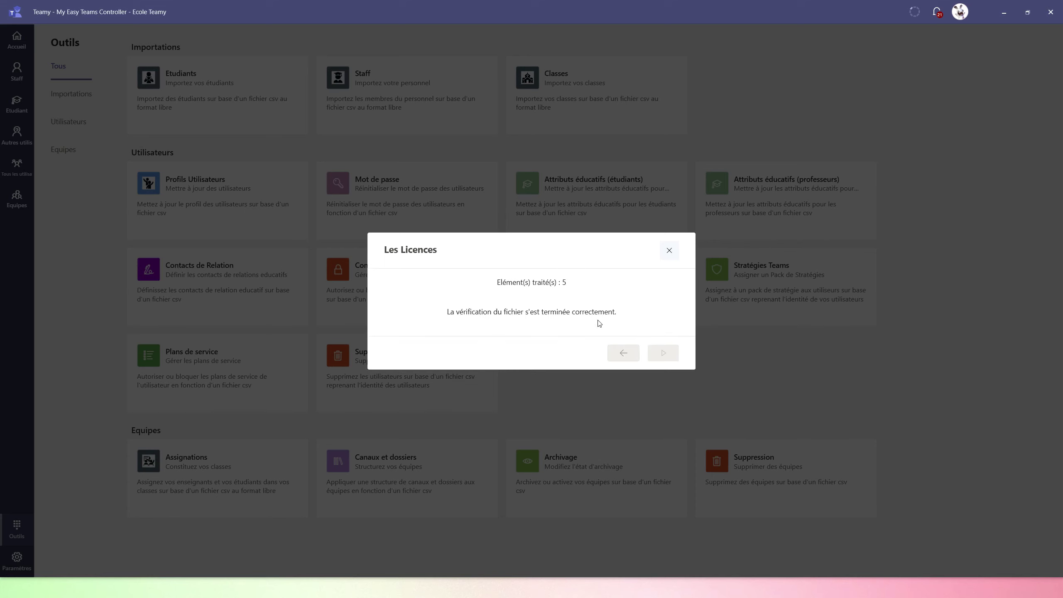
# Close the completed licence operation, refresh the Etudiant list and filter it by "teamy"
pyautogui.click(669, 250)
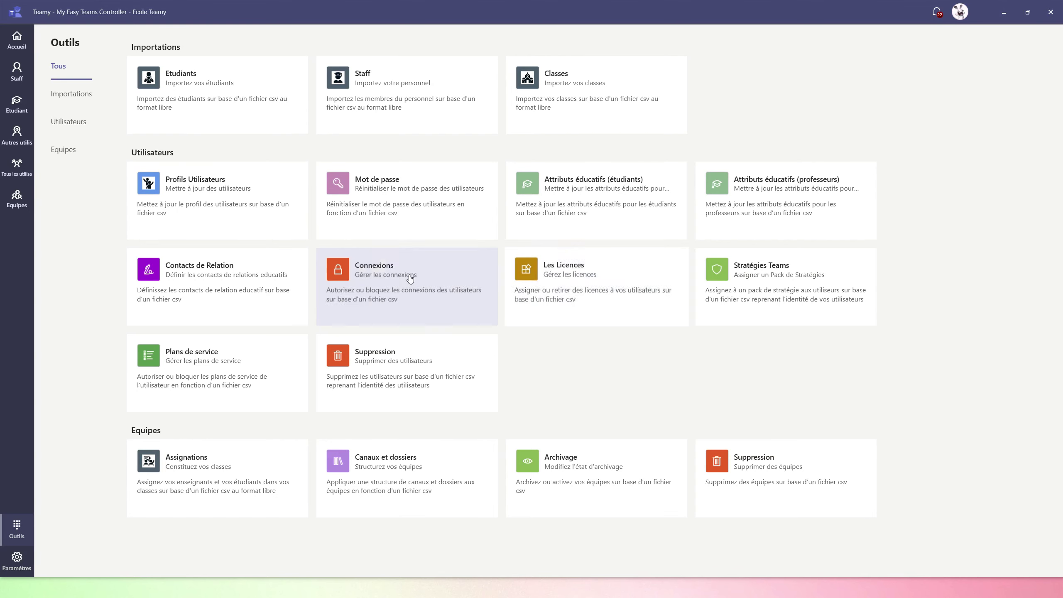
pyautogui.click(16, 102)
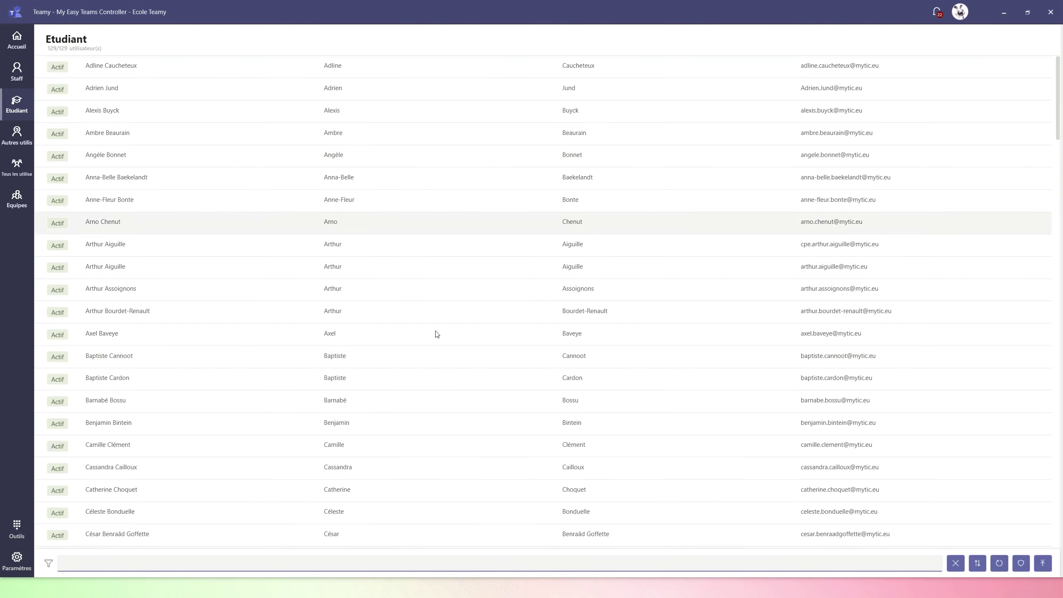
pyautogui.click(999, 563)
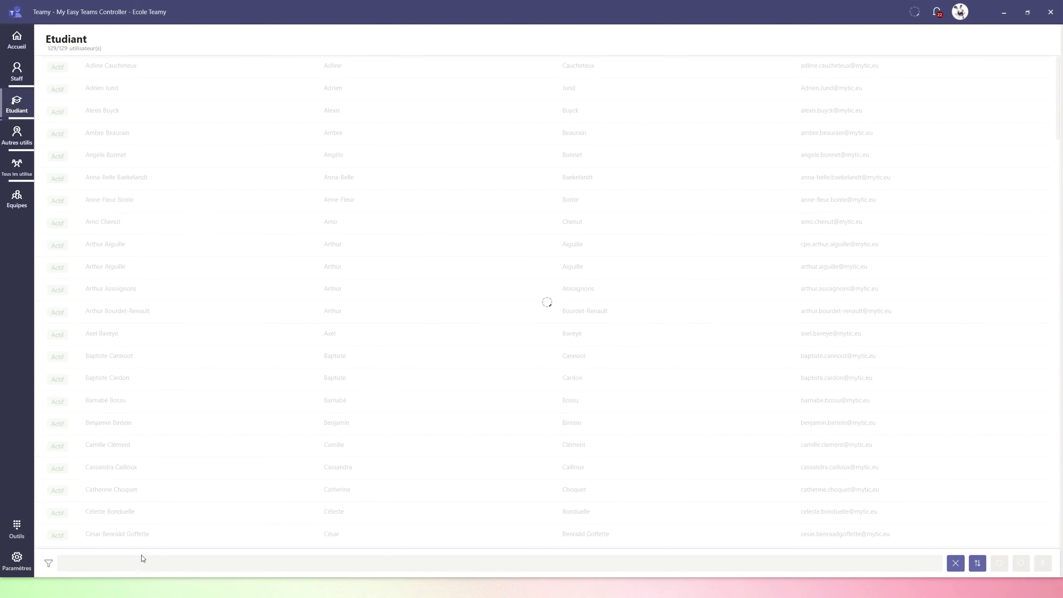
pyautogui.click(72, 562)
pyautogui.write('teamy')
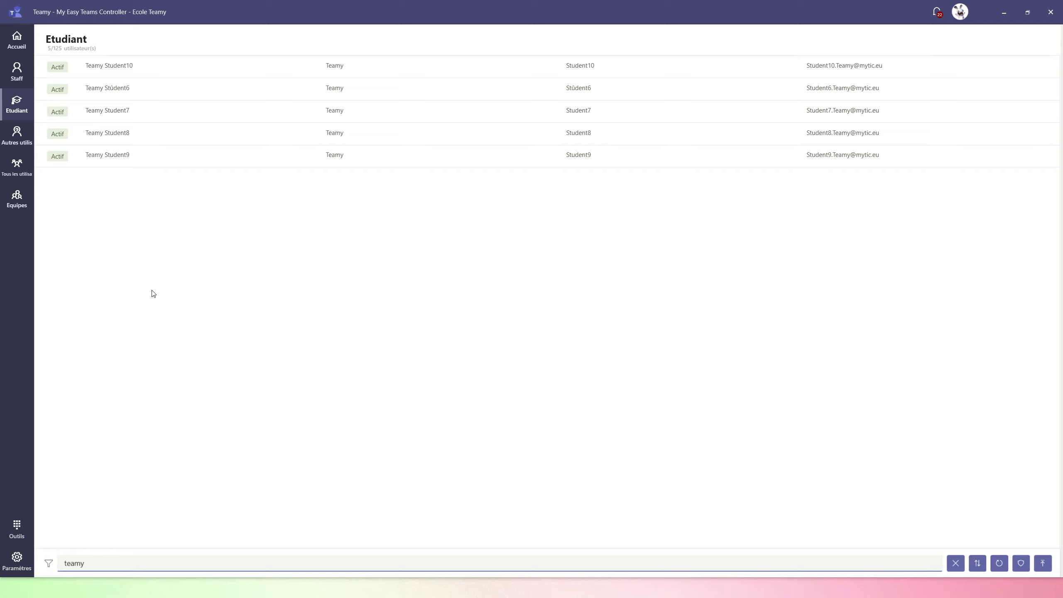
# Browse the entries under Autres utilisateurs and examine the licences and service plans of the first Teamy student
pyautogui.click(19, 144)
pyautogui.click(127, 115)
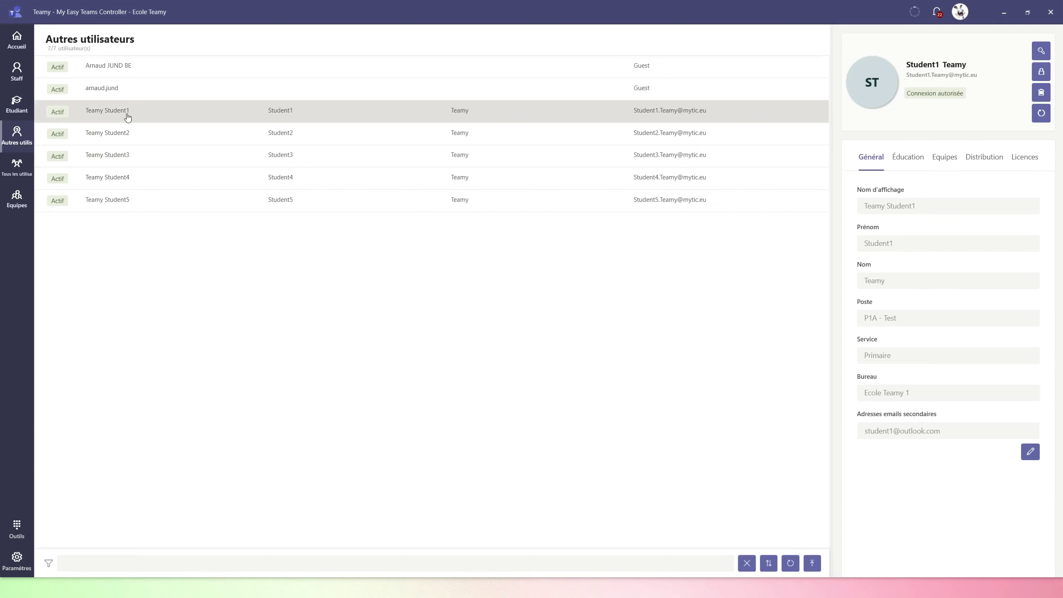
pyautogui.click(122, 184)
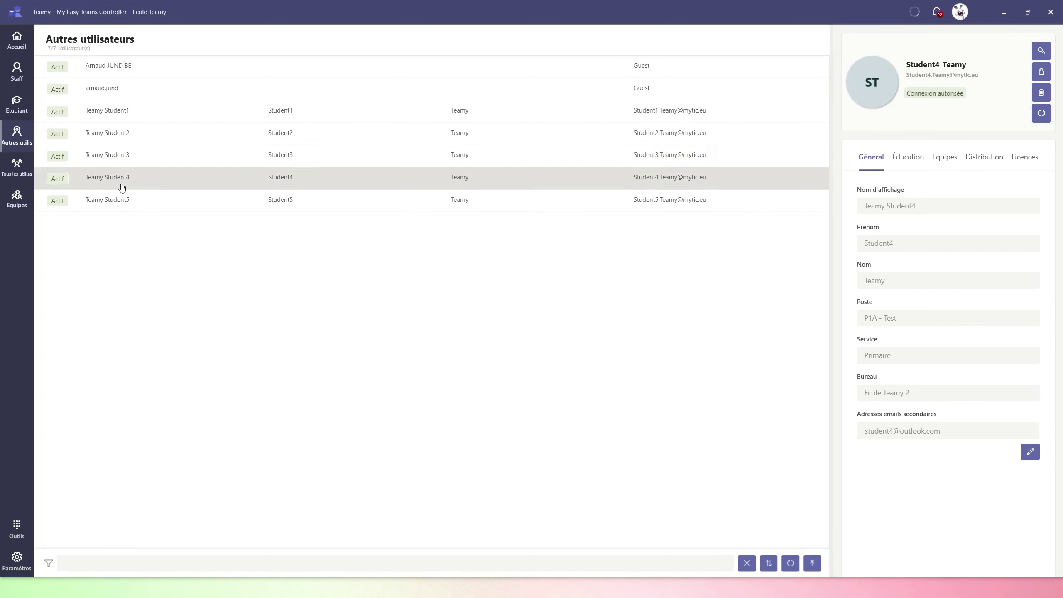
pyautogui.click(123, 199)
pyautogui.click(127, 93)
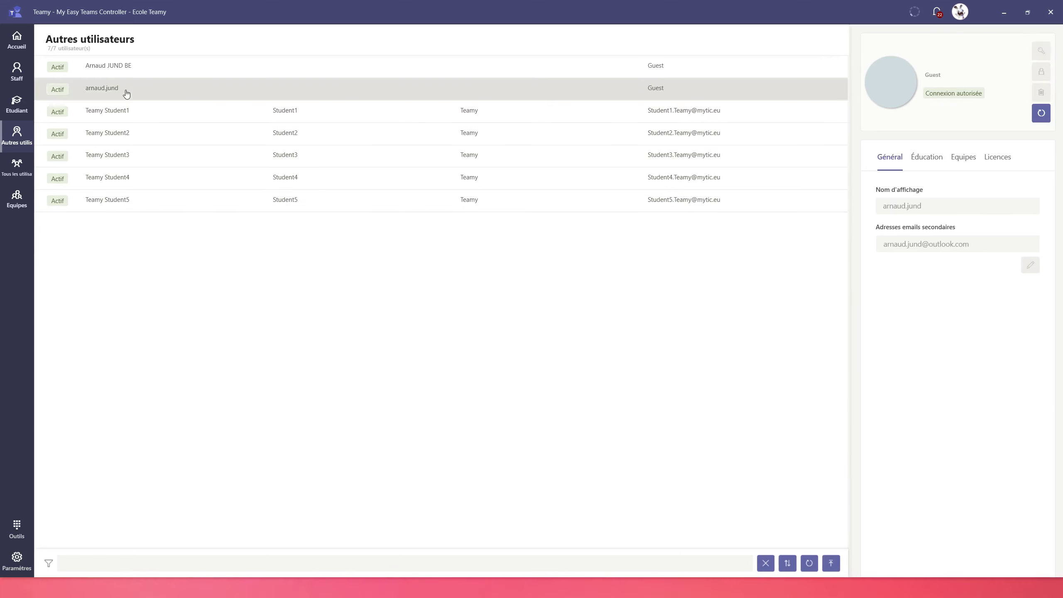
pyautogui.click(134, 73)
pyautogui.click(134, 86)
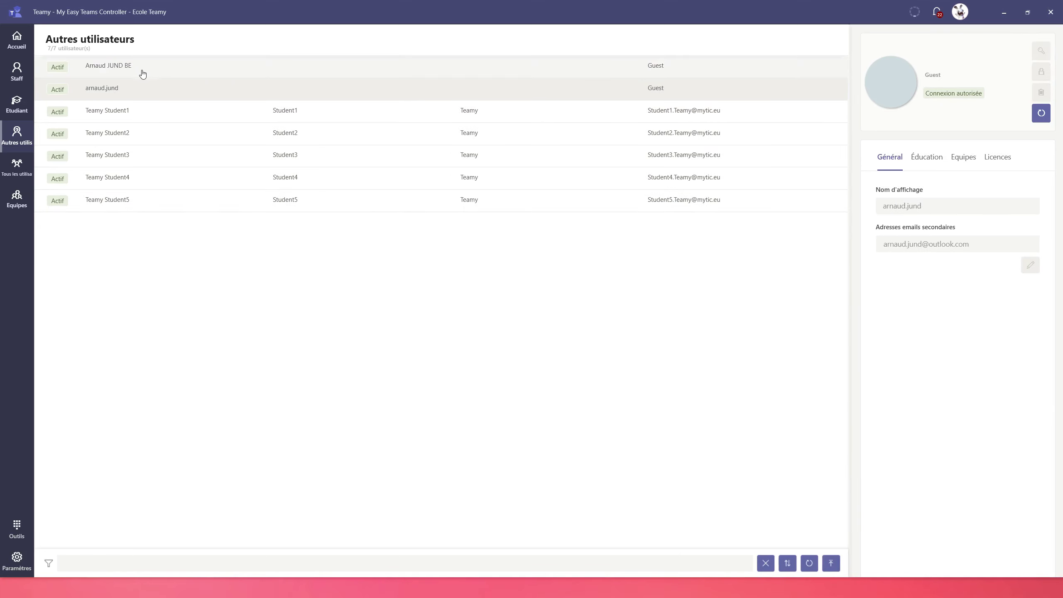
pyautogui.click(143, 73)
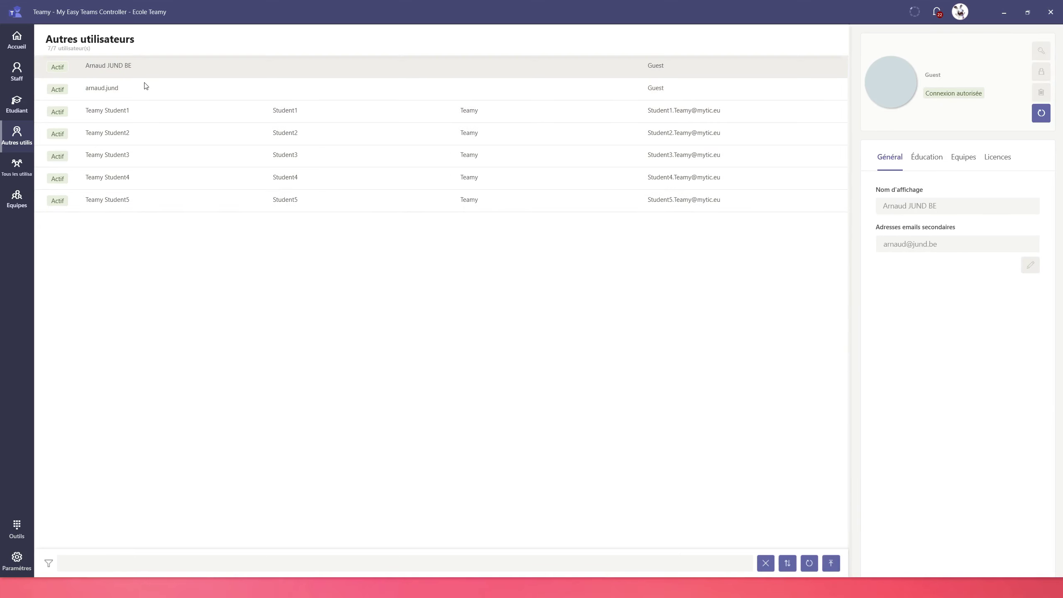
pyautogui.click(134, 111)
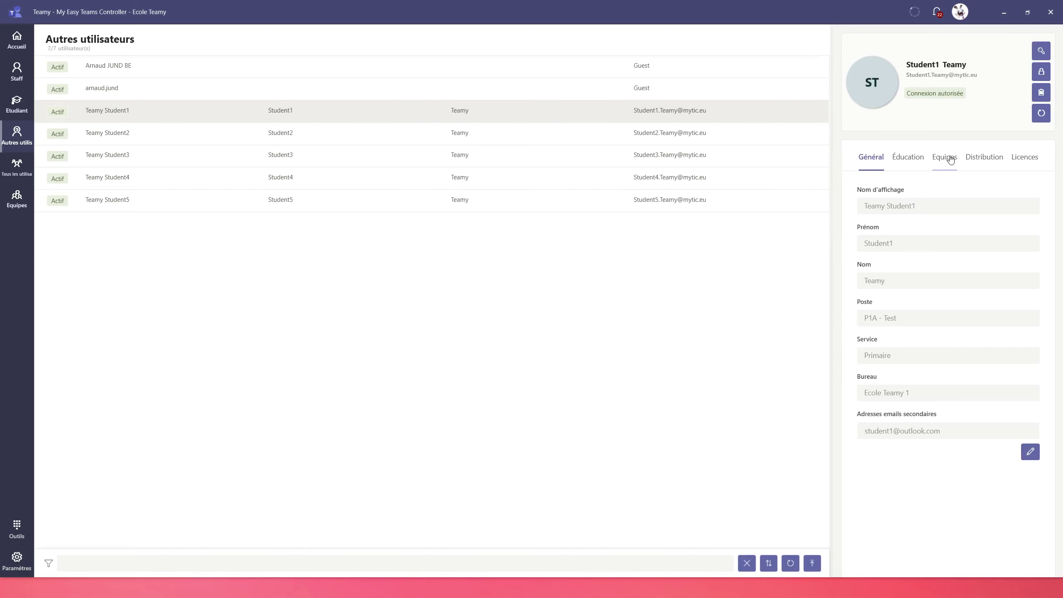
pyautogui.click(1024, 159)
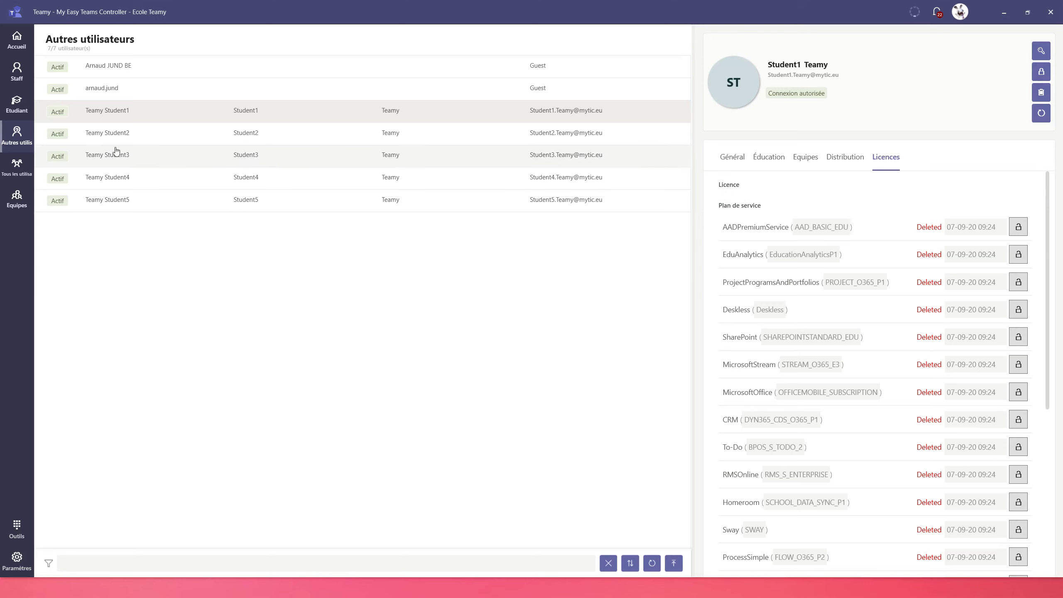
# Start the Les Licences tool and load Sample - Students.csv with the UTF8 encoding and semicolon separator
pyautogui.click(17, 535)
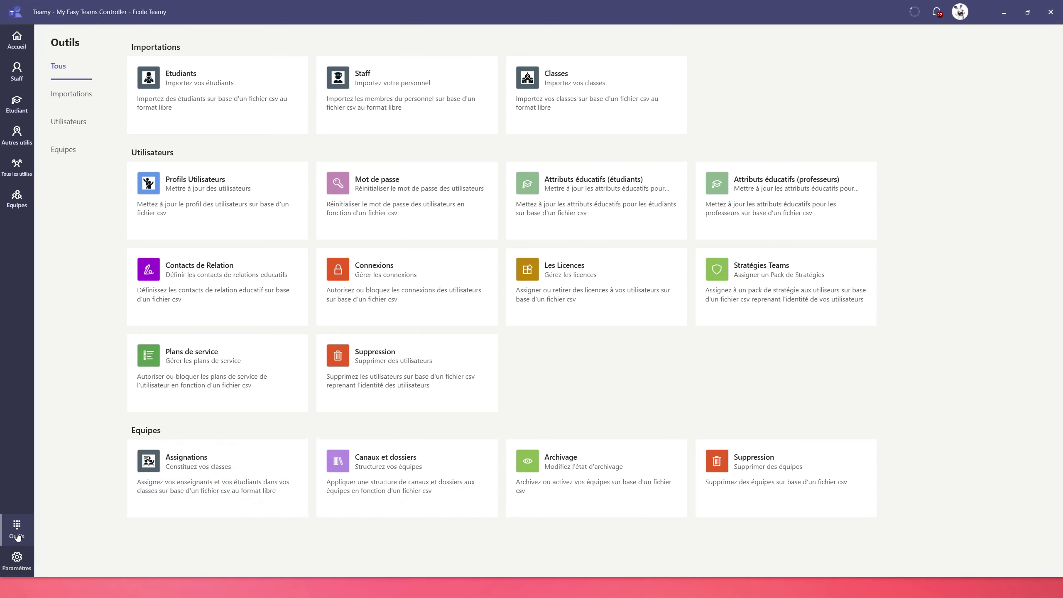
pyautogui.click(596, 288)
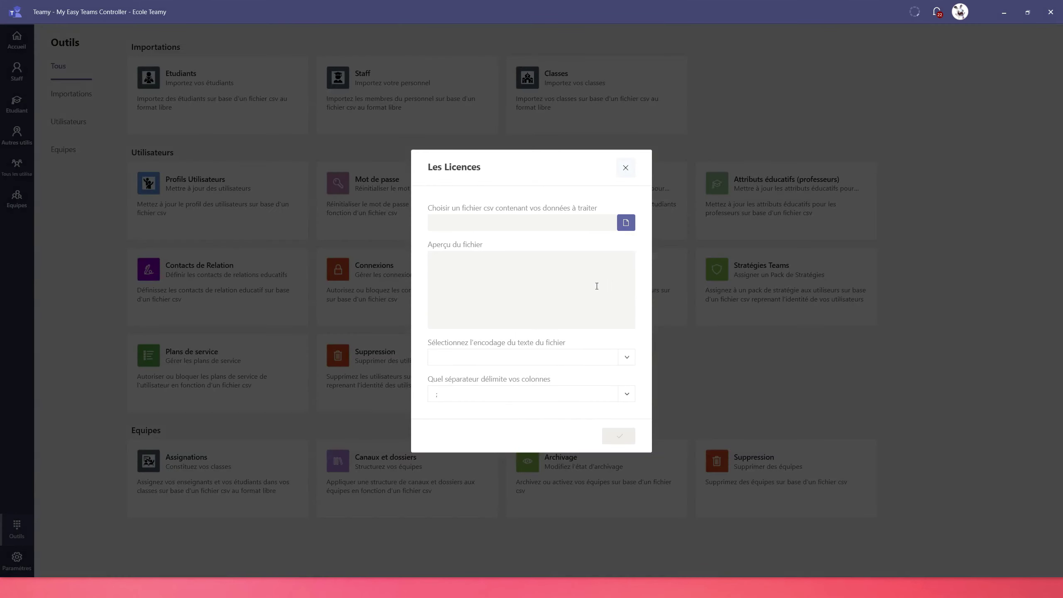
pyautogui.click(628, 222)
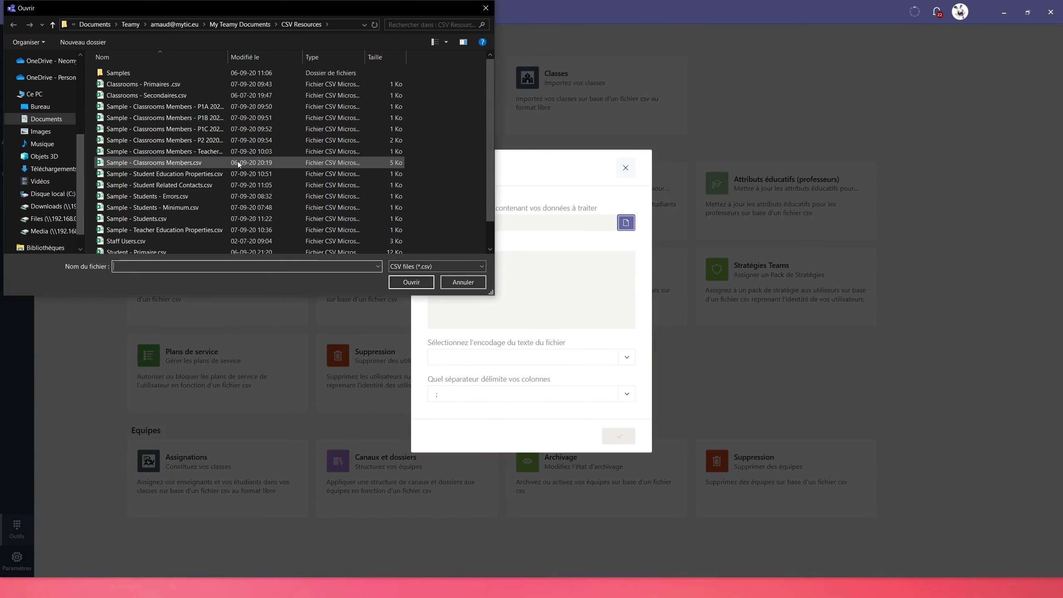
pyautogui.click(139, 218)
pyautogui.doubleClick(139, 219)
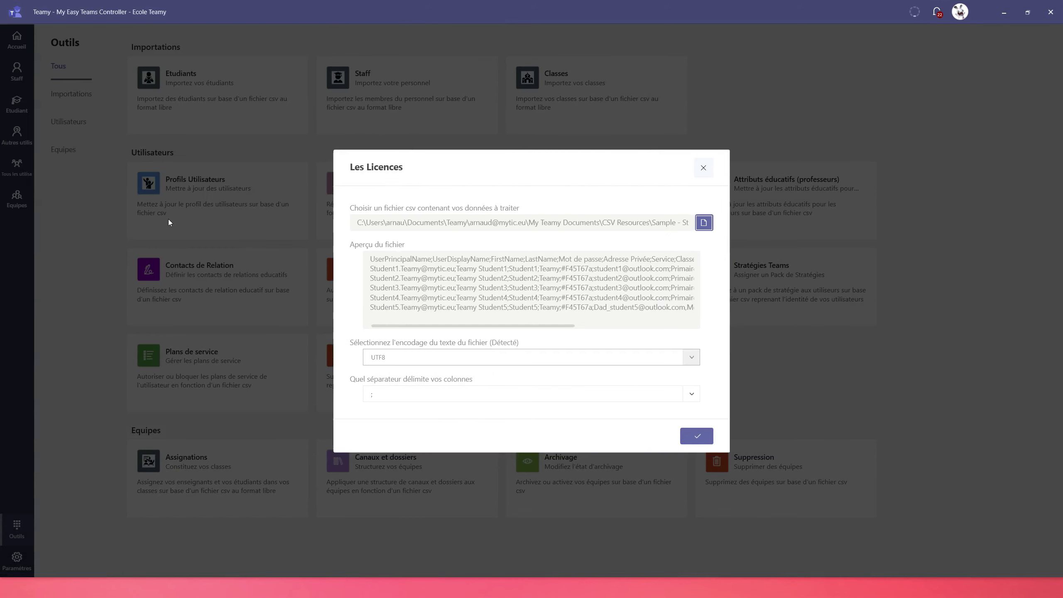
pyautogui.click(697, 436)
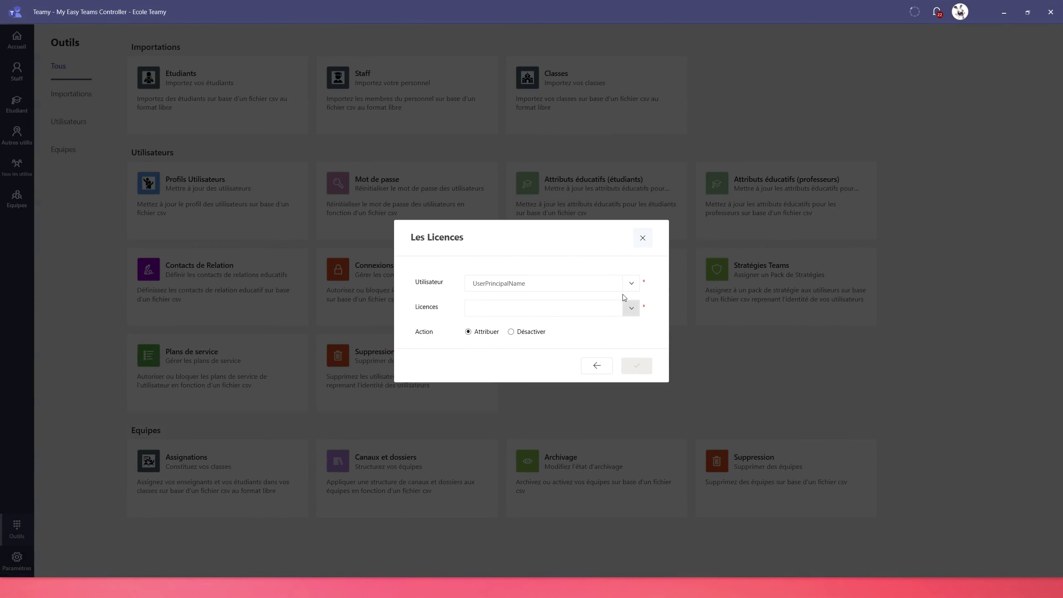
# Assign the Office 365 A1 for Students licence to the loaded users with the Attribuer action, execute it and close the tool
pyautogui.click(630, 308)
pyautogui.click(535, 331)
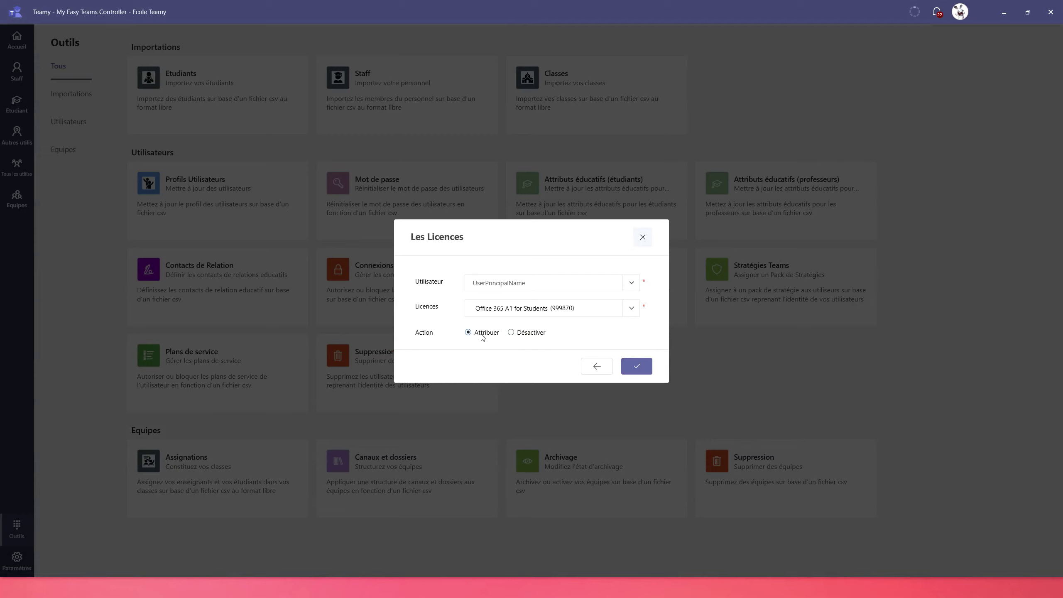
pyautogui.click(637, 366)
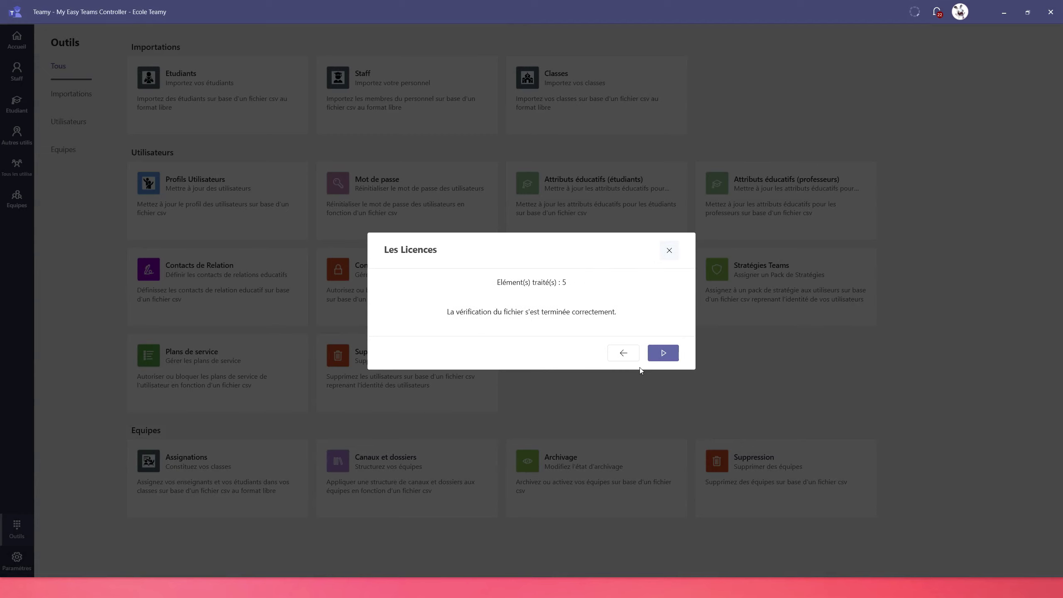
pyautogui.click(661, 357)
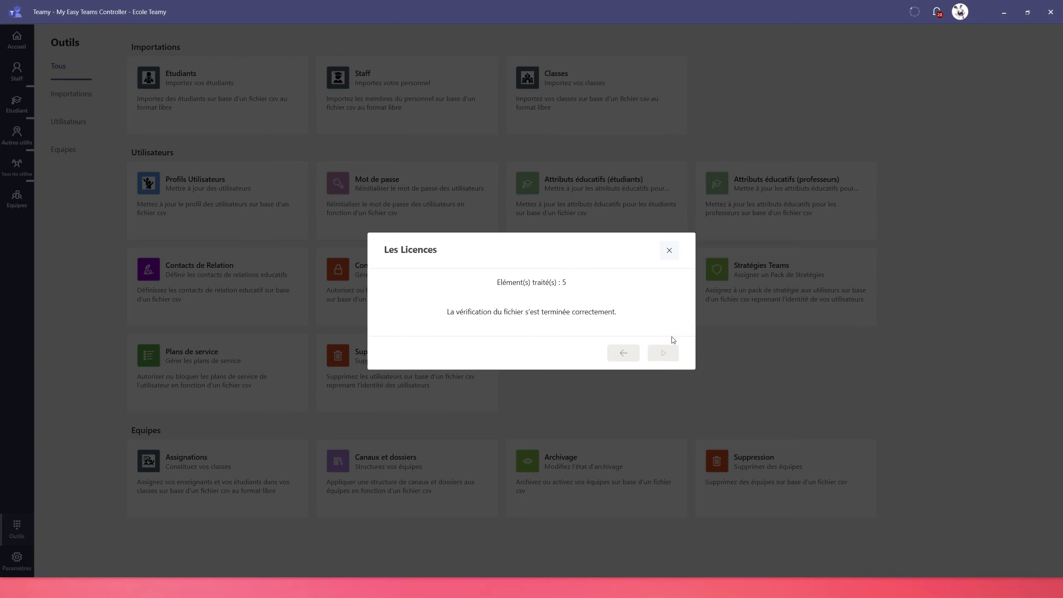
pyautogui.click(669, 251)
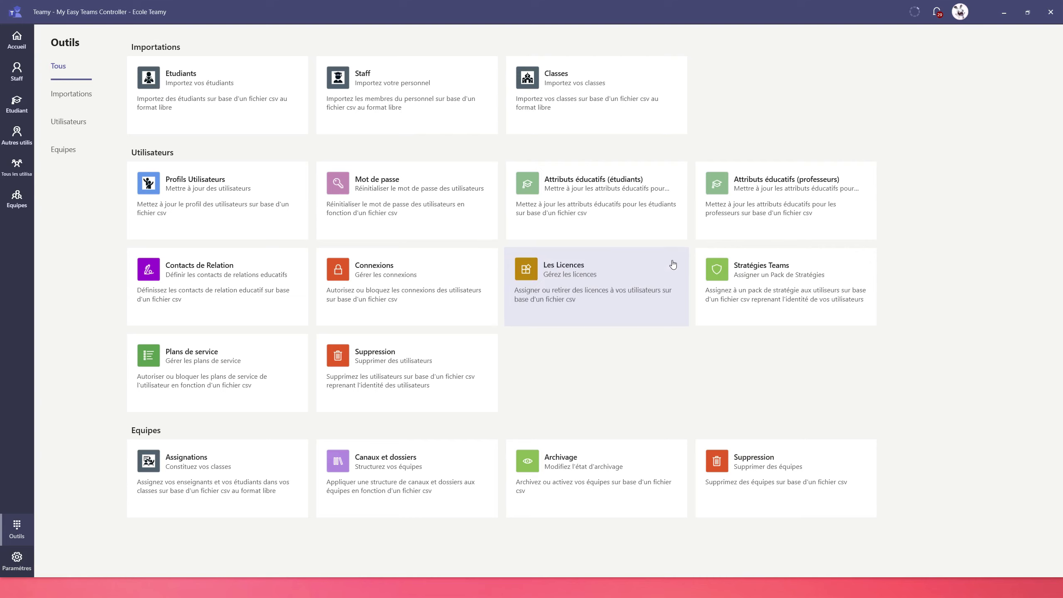
# Start the Les Licences tool again and load Sample - Students.csv for another licence assignment
pyautogui.click(597, 288)
pyautogui.click(625, 224)
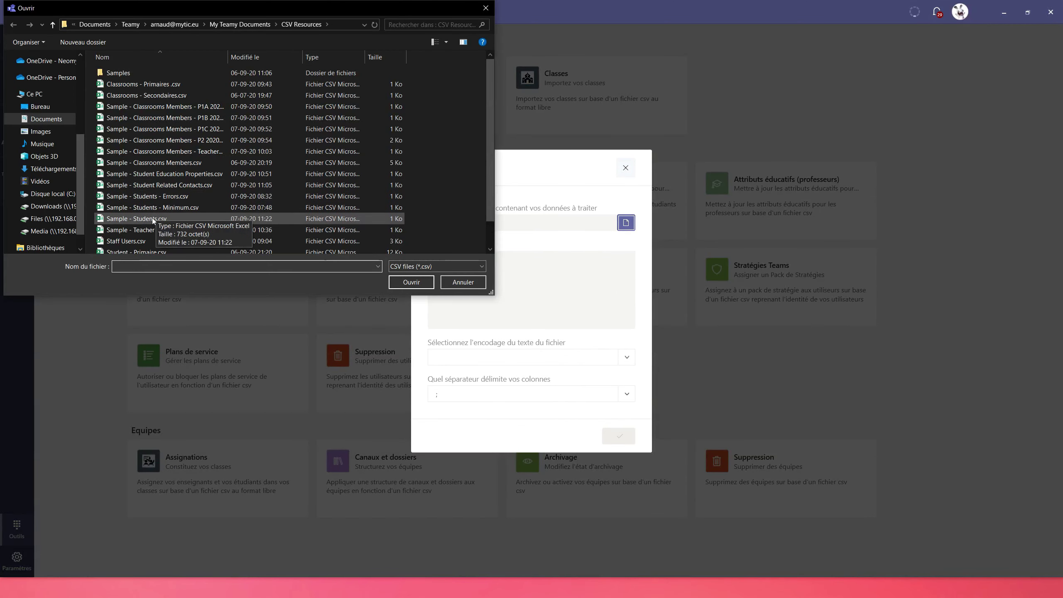
pyautogui.click(152, 218)
pyautogui.click(412, 281)
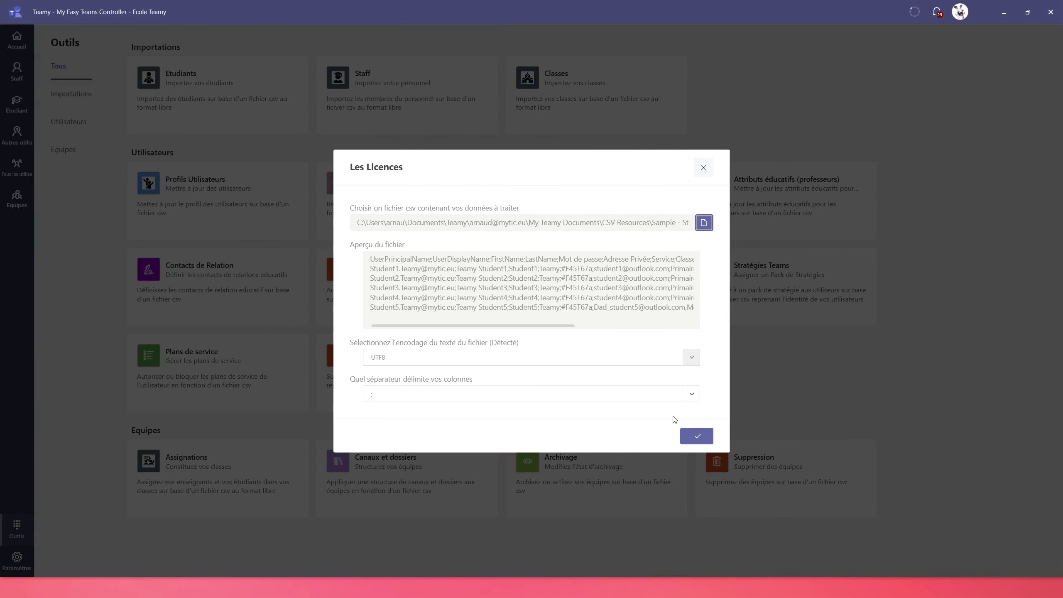
pyautogui.click(690, 437)
# Assign the Free Power Automate Office 365 licence to the loaded users with the Attribuer action, execute it and close the tool
pyautogui.click(631, 310)
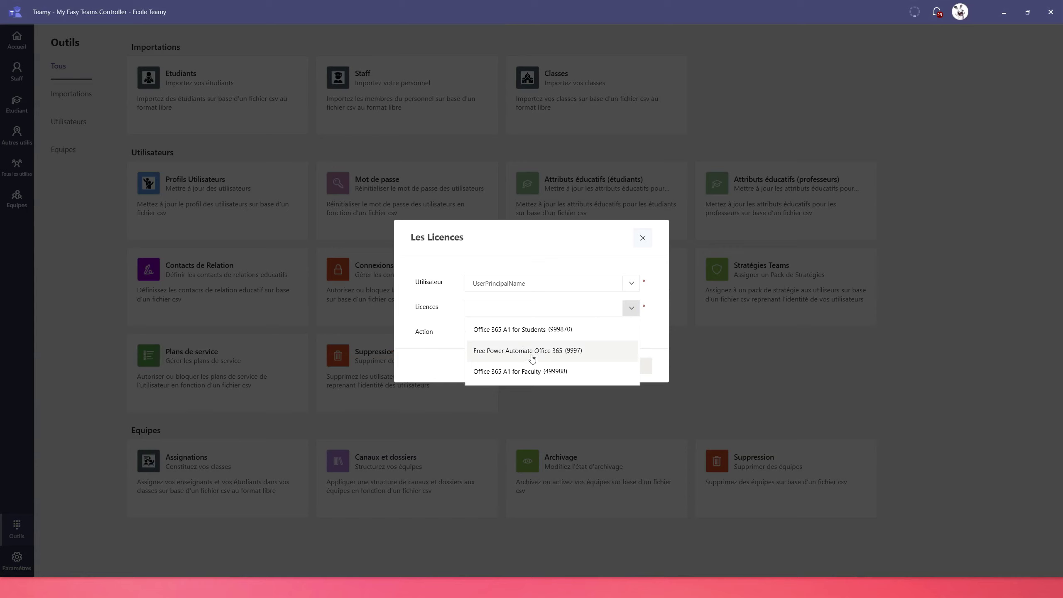
pyautogui.click(540, 356)
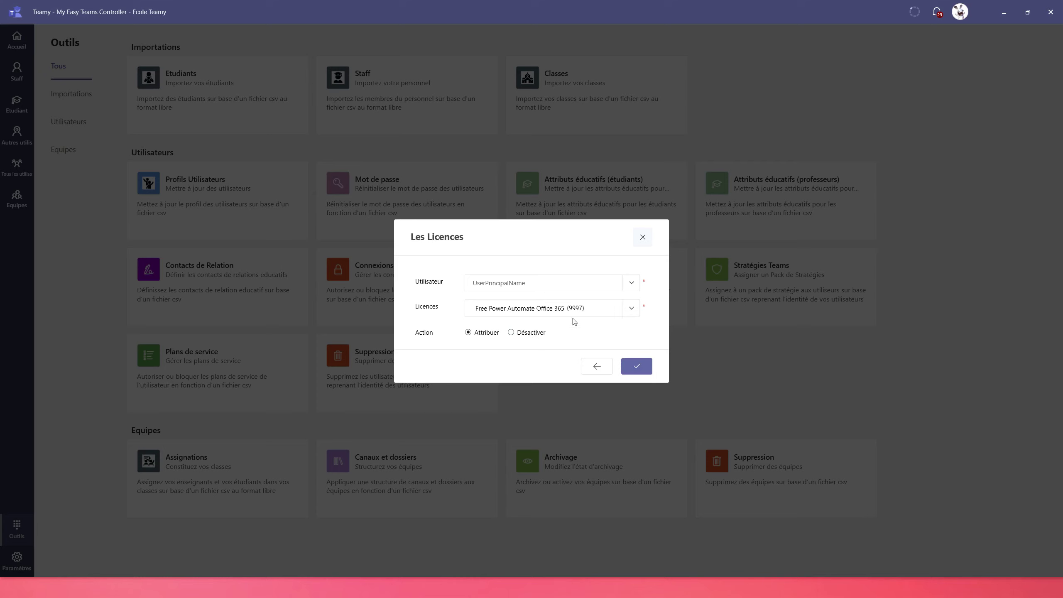
pyautogui.click(638, 370)
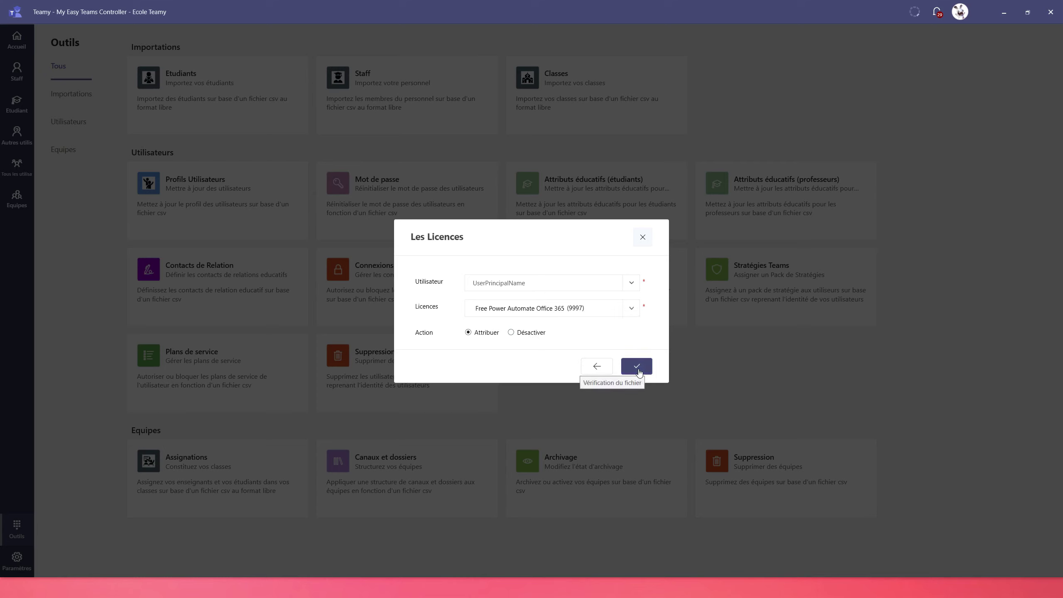
pyautogui.click(658, 353)
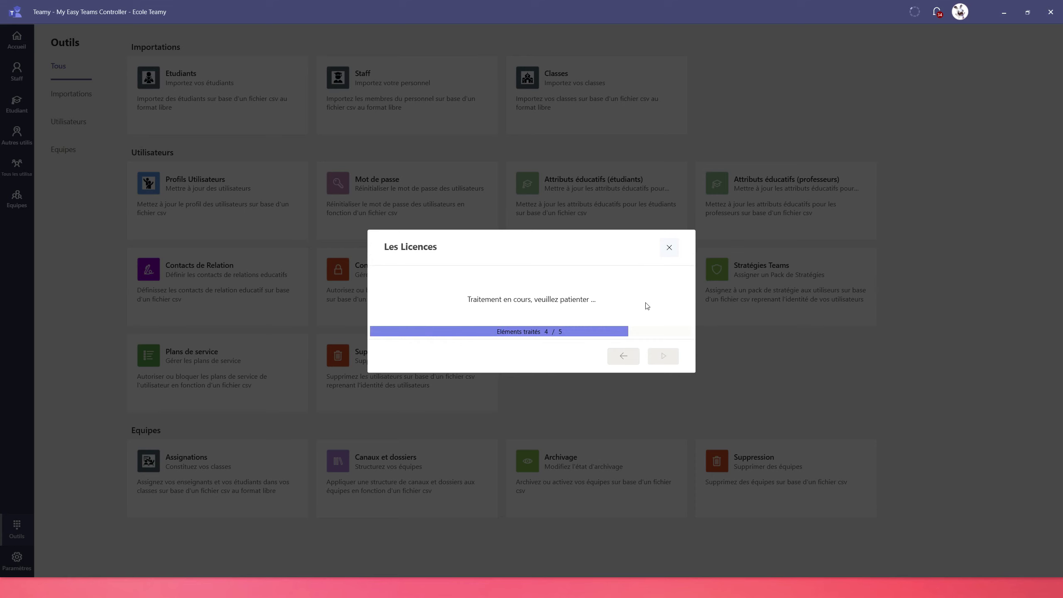
pyautogui.click(670, 250)
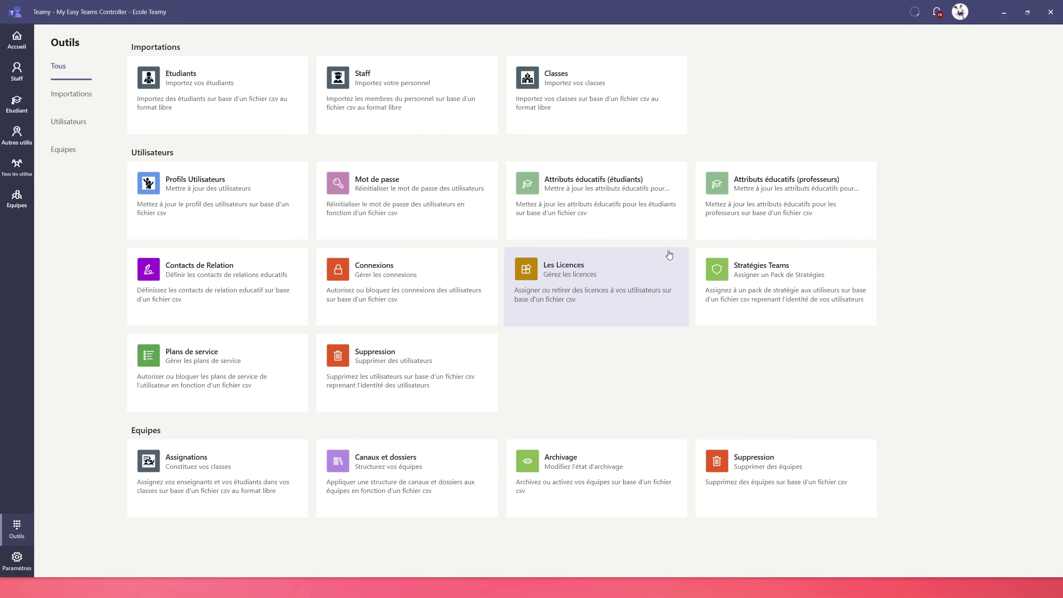
# Refresh the Etudiant list, filter it by "teamy" and check the first student's licences before returning to the home page
pyautogui.click(20, 112)
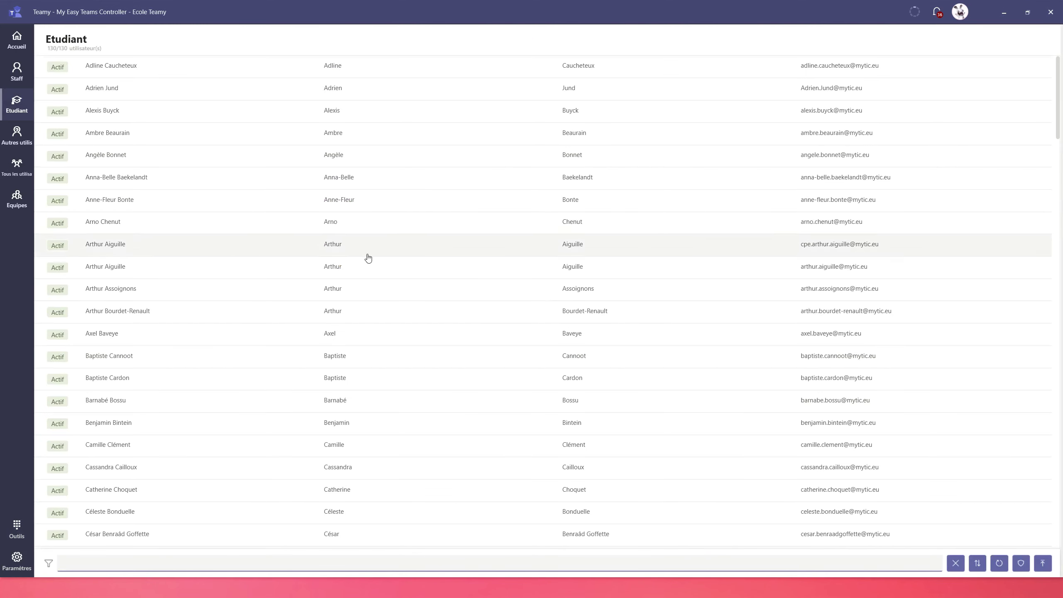
pyautogui.click(999, 563)
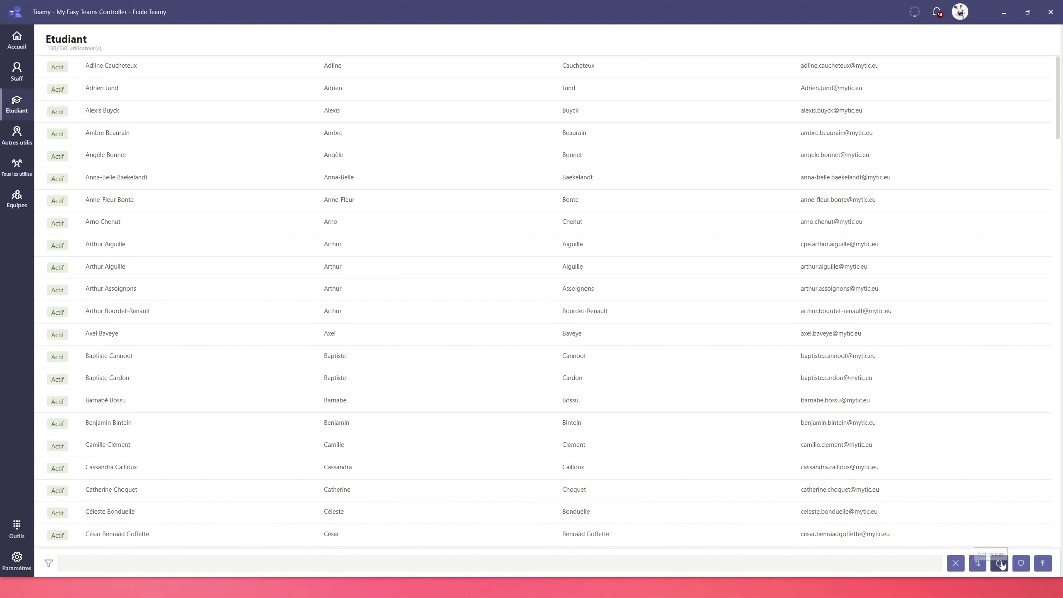
pyautogui.click(107, 562)
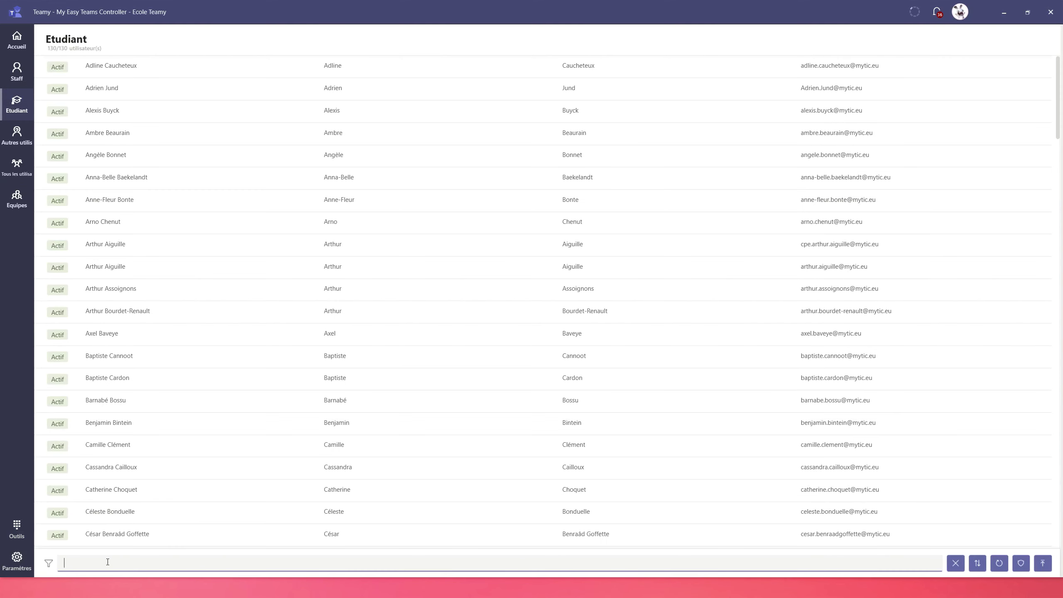
pyautogui.write('teamy')
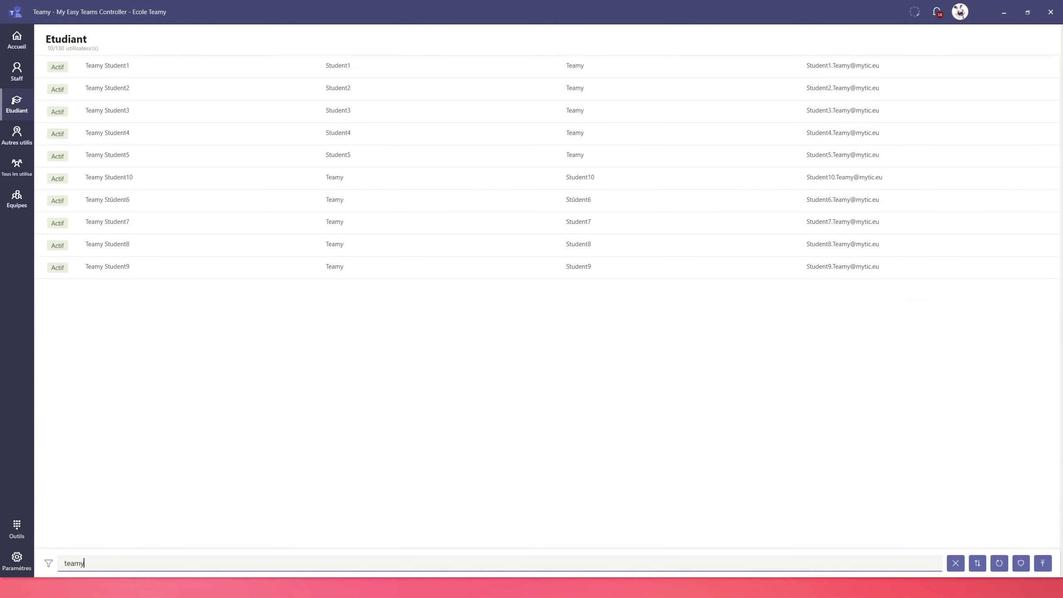
pyautogui.click(117, 71)
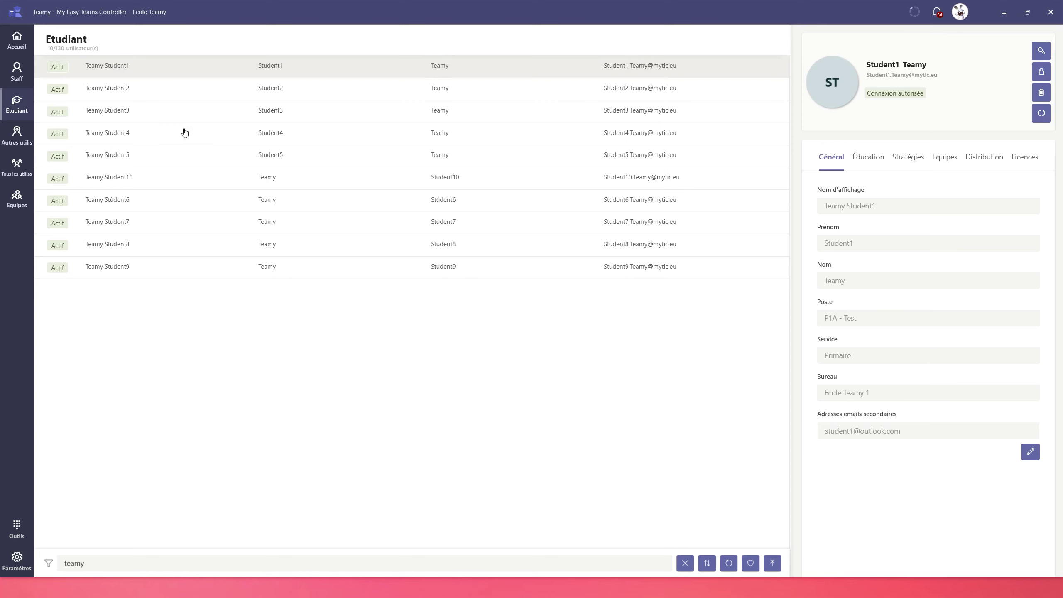
pyautogui.click(1028, 160)
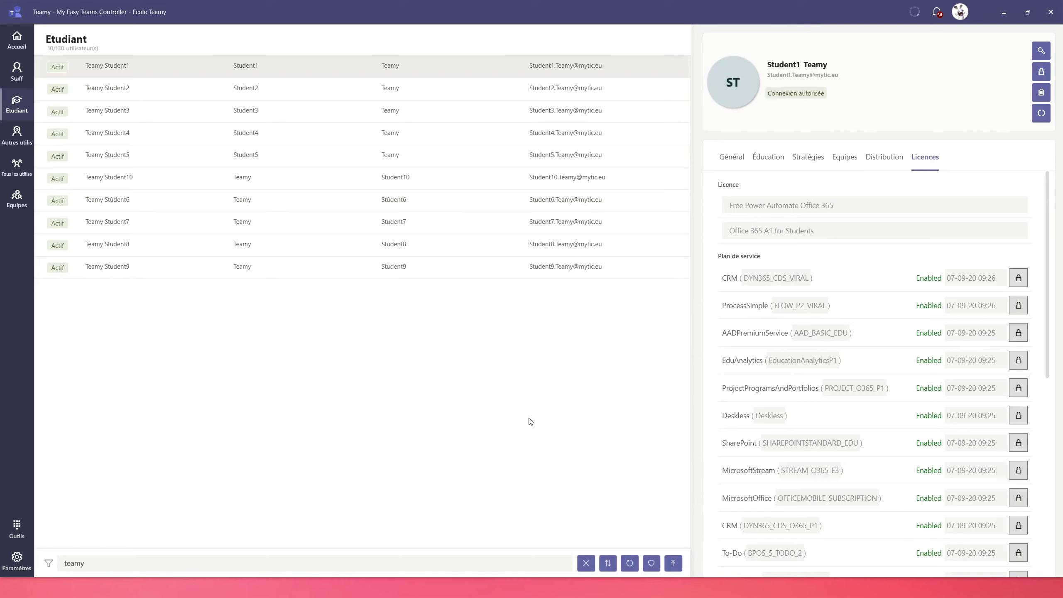
pyautogui.click(19, 41)
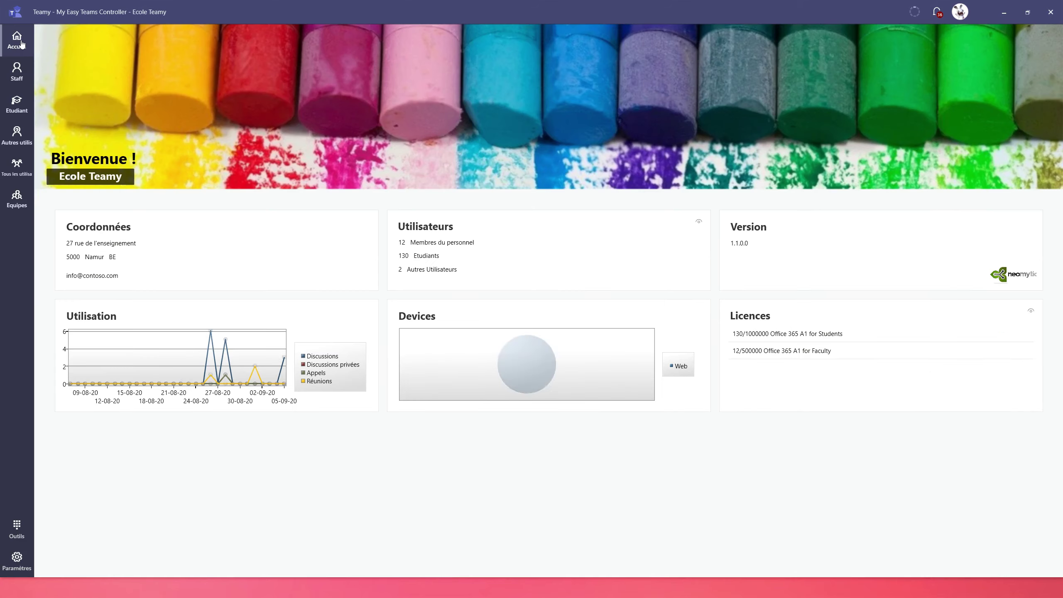